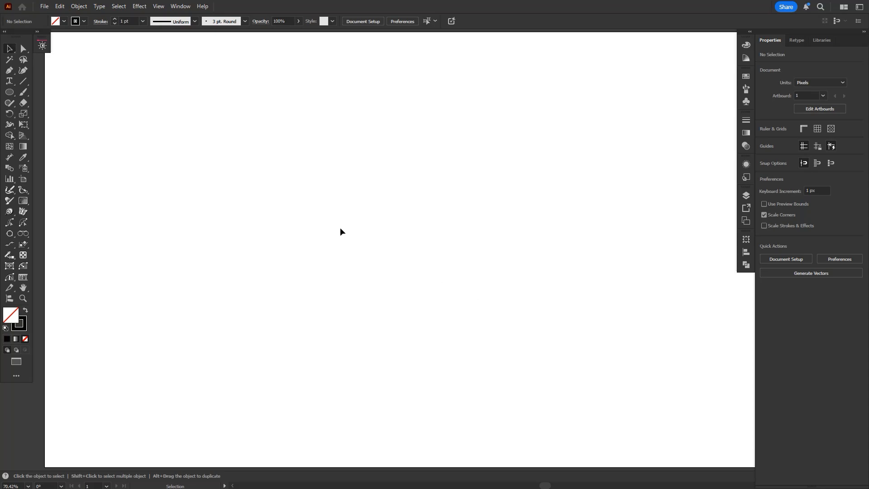
Draw a wide horizontal rectangle about 530 × 72 px in the upper middle of the artboard
{"action": "right_click", "coordinate": [7, 93]}
{"action": "left_click", "coordinate": [34, 91]}
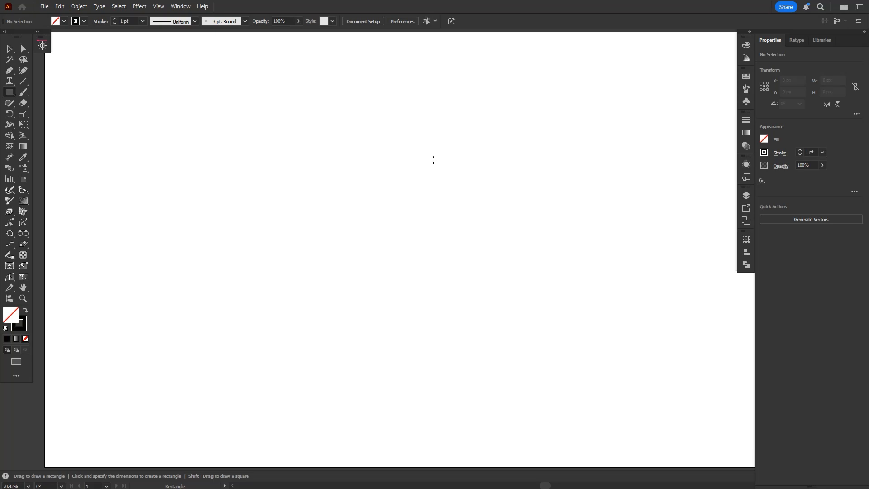
{"action": "mouse_move", "coordinate": [431, 156]}
{"action": "left_mouse_down"}
{"action": "mouse_move", "coordinate": [523, 159]}
{"action": "mouse_move", "coordinate": [539, 172]}
{"action": "mouse_move", "coordinate": [539, 142]}
{"action": "mouse_move", "coordinate": [537, 171]}
{"action": "left_mouse_up"}
{"action": "left_click", "coordinate": [544, 155], "text": "ctrl"}
Duplicate the rectangle directly below the original and reduce the copy's height to one third, 23.97 px
{"action": "key", "text": "v"}
{"action": "left_click", "coordinate": [538, 151]}
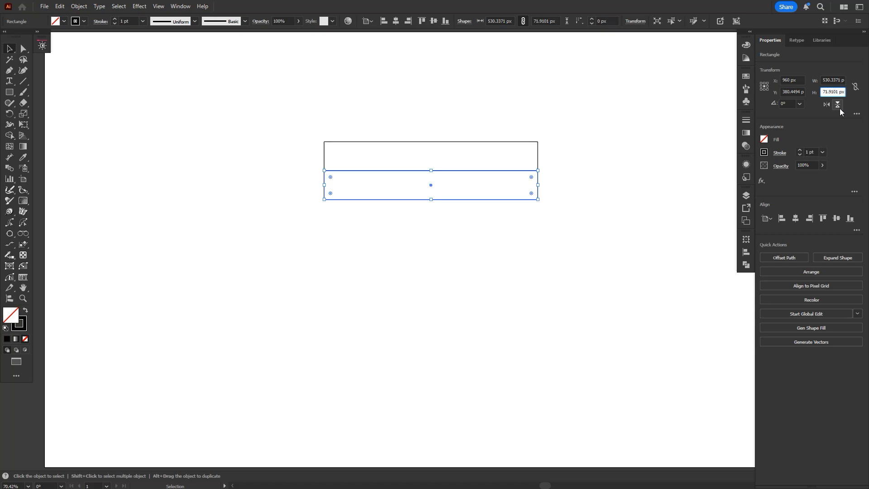
{"action": "left_click", "coordinate": [543, 231]}
{"action": "scroll", "coordinate": [536, 181], "scroll_direction": "up", "scroll_amount": 2}
Copy the thin strip up against the first rectangle, stretch the copy over both strip heights, and delete the original thin strip
{"action": "left_click", "coordinate": [538, 185]}
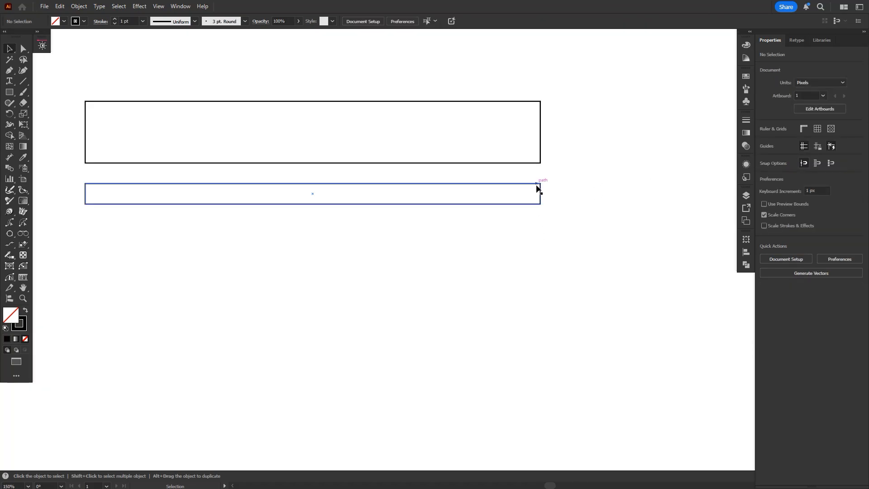
{"action": "left_click_drag", "start_coordinate": [539, 187], "coordinate": [539, 168]}
{"action": "left_click_drag", "start_coordinate": [313, 185], "coordinate": [313, 204]}
{"action": "left_click", "coordinate": [350, 186]}
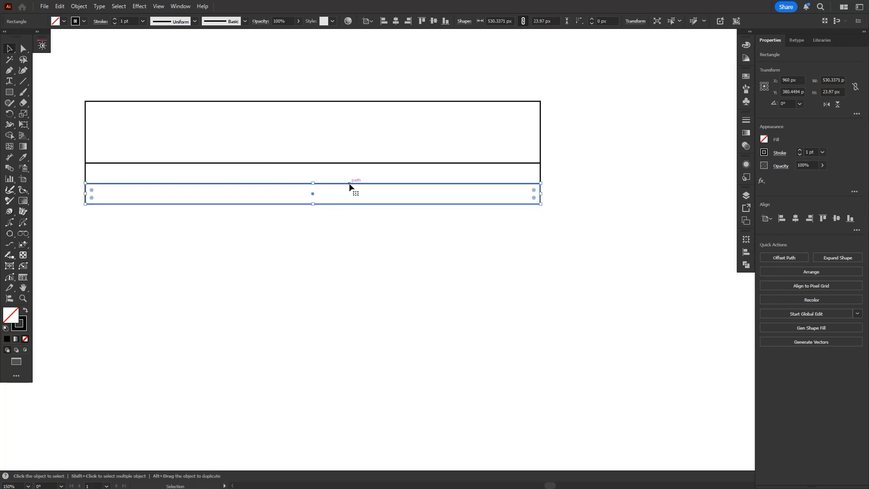
{"action": "key", "text": "Delete"}
{"action": "scroll", "coordinate": [370, 160], "scroll_direction": "down", "scroll_amount": 1}
Duplicate the top rectangle to directly below the second strip and repeat the duplication two more times at the same spacing
{"action": "left_click", "coordinate": [467, 121]}
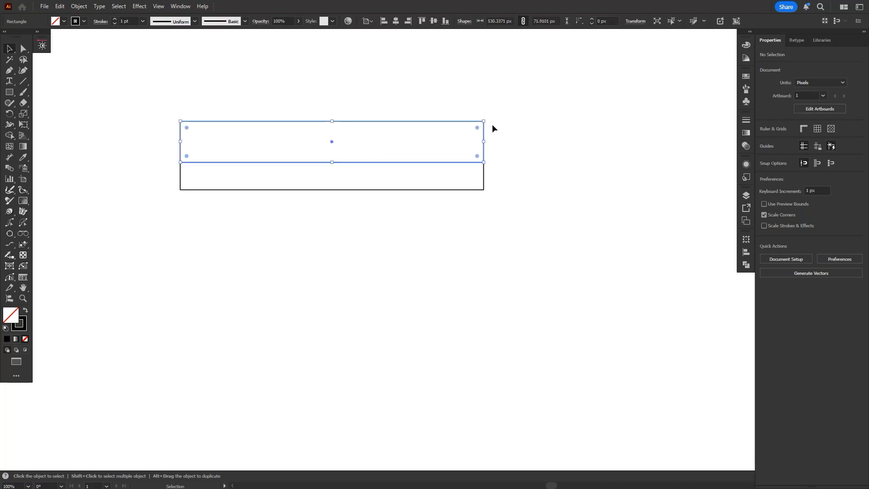
{"action": "key", "text": "a"}
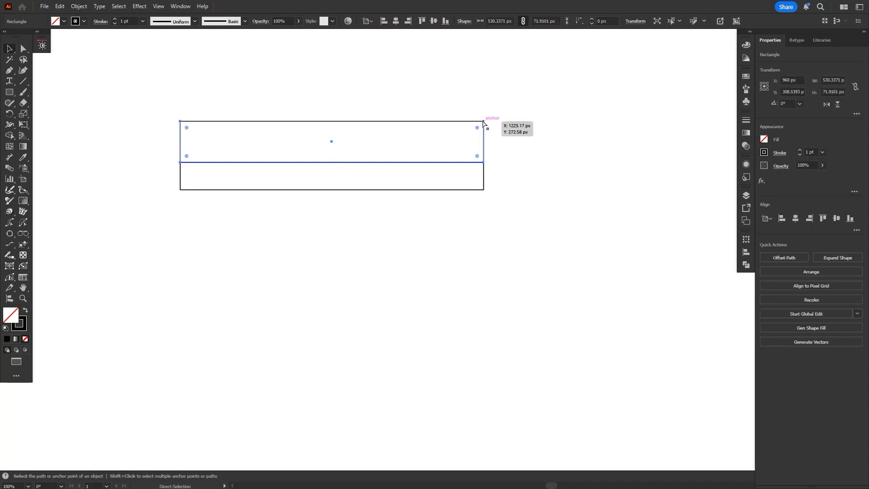
{"action": "left_click_drag", "start_coordinate": [484, 121], "coordinate": [484, 191]}
{"action": "key", "text": "ctrl+d"}
{"action": "key", "text": "ctrl+d"}
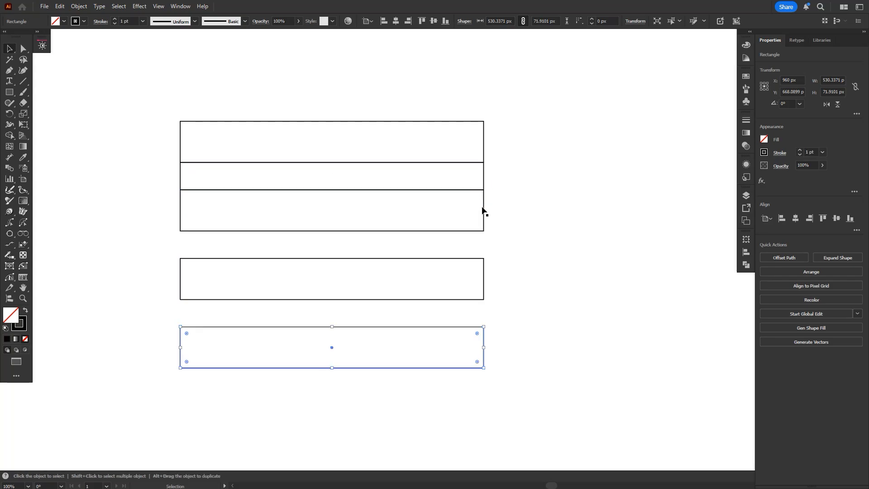
Duplicate the second and third strips directly below the lowest rectangle and flip the copied pair vertically
{"action": "scroll", "coordinate": [483, 209], "scroll_direction": "down", "scroll_amount": 1}
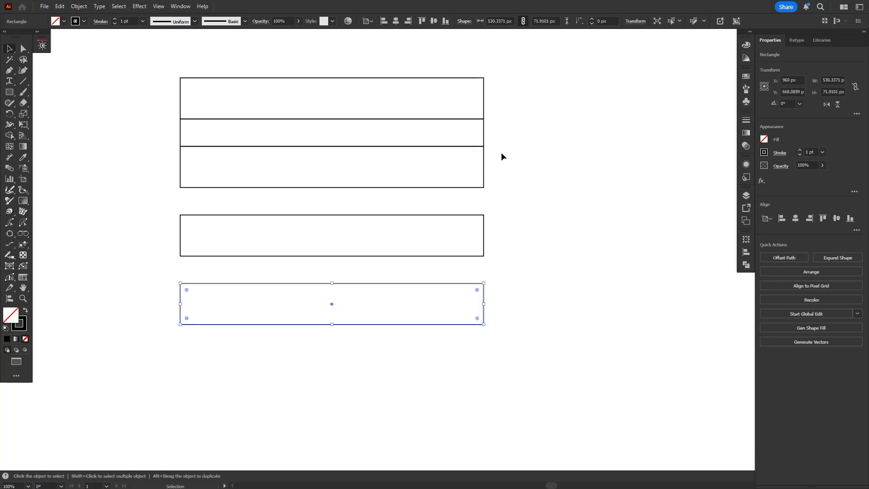
{"action": "left_click_drag", "start_coordinate": [477, 149], "coordinate": [484, 325]}
{"action": "key", "text": "a"}
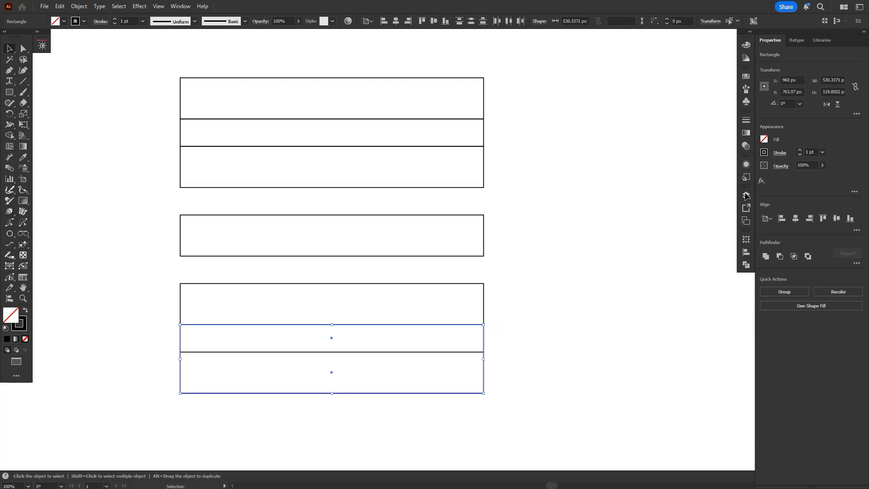
{"action": "left_click", "coordinate": [838, 105]}
{"action": "left_click", "coordinate": [540, 344]}
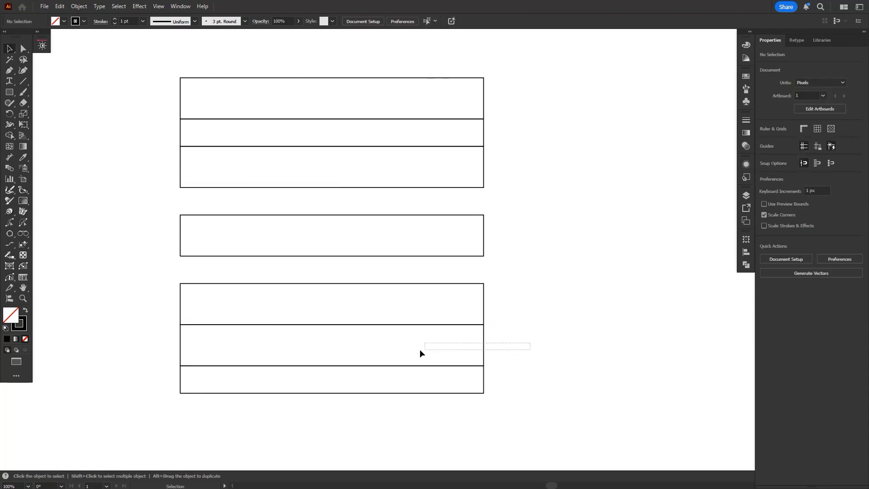
Extend the second-lowest rectangle down to the middle of the bottom strip and delete that bottom strip
{"action": "left_click", "coordinate": [377, 366]}
{"action": "left_click_drag", "start_coordinate": [332, 367], "coordinate": [333, 379]}
{"action": "left_click", "coordinate": [483, 394]}
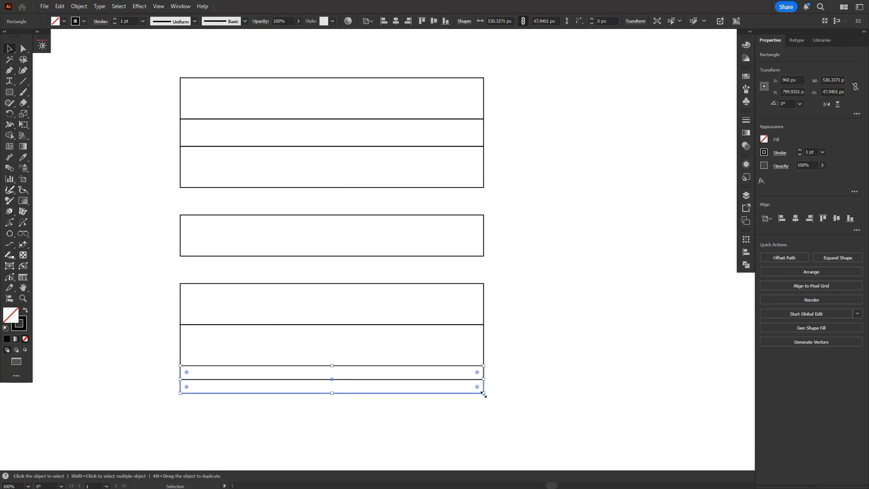
{"action": "key", "text": "Delete"}
{"action": "scroll", "coordinate": [409, 304], "scroll_direction": "down", "scroll_amount": 1}
{"action": "key", "text": "space"}
{"action": "left_click_drag", "start_coordinate": [343, 268], "coordinate": [397, 279]}
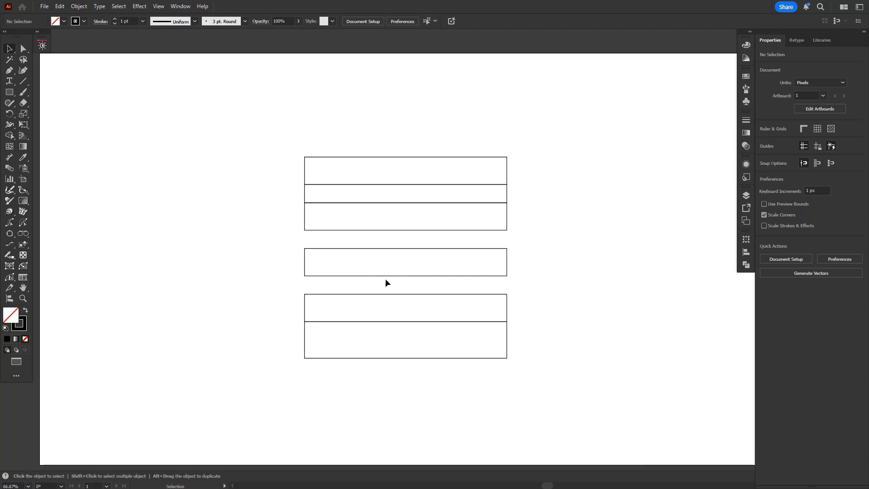
Copy the top two strips, paste them in front, and rotate the copies to 270° as vertical columns along the stack's right edge
{"action": "left_click_drag", "start_coordinate": [500, 184], "coordinate": [491, 190]}
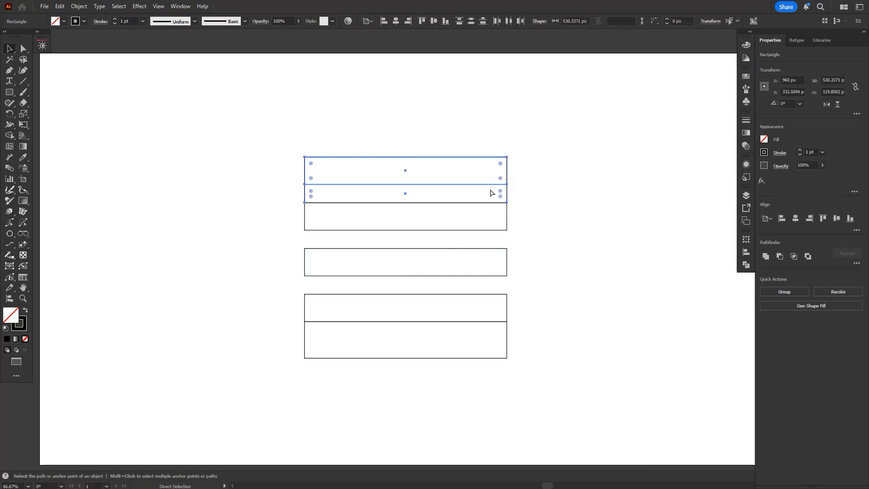
{"action": "left_click", "coordinate": [64, 9]}
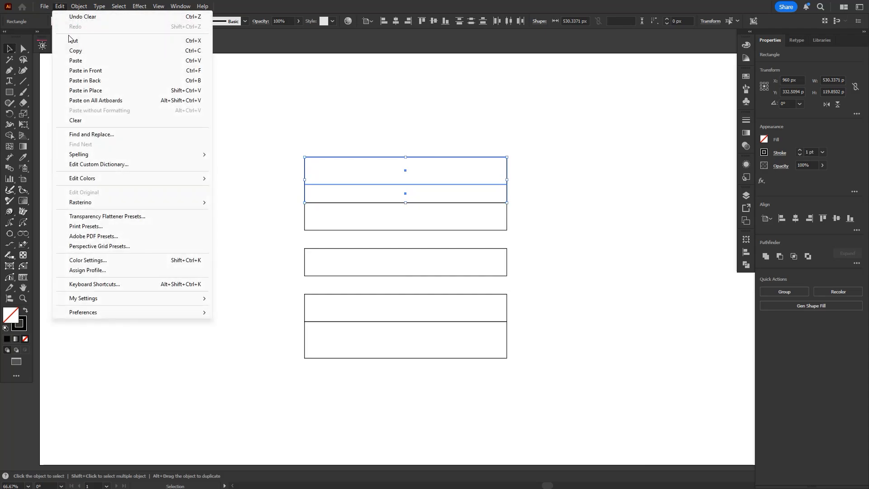
{"action": "left_click", "coordinate": [70, 50]}
{"action": "left_click", "coordinate": [60, 6]}
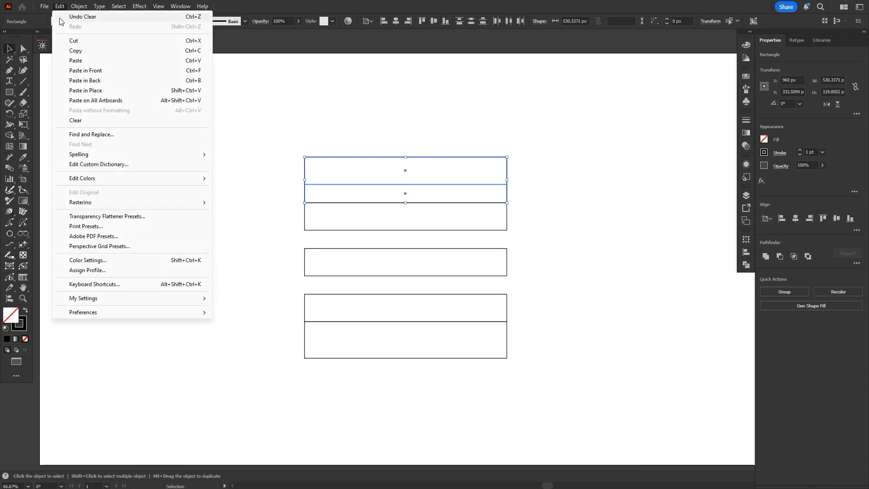
{"action": "left_click", "coordinate": [73, 70]}
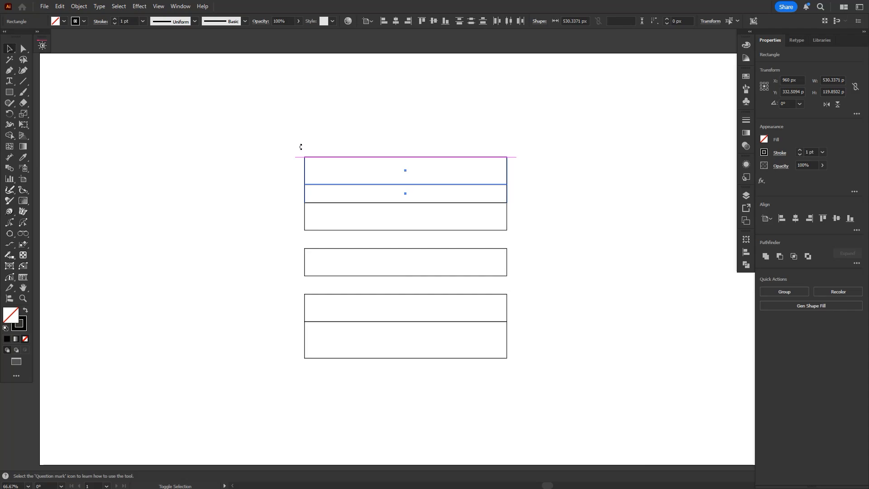
{"action": "left_click_drag", "start_coordinate": [297, 153], "coordinate": [507, 158]}
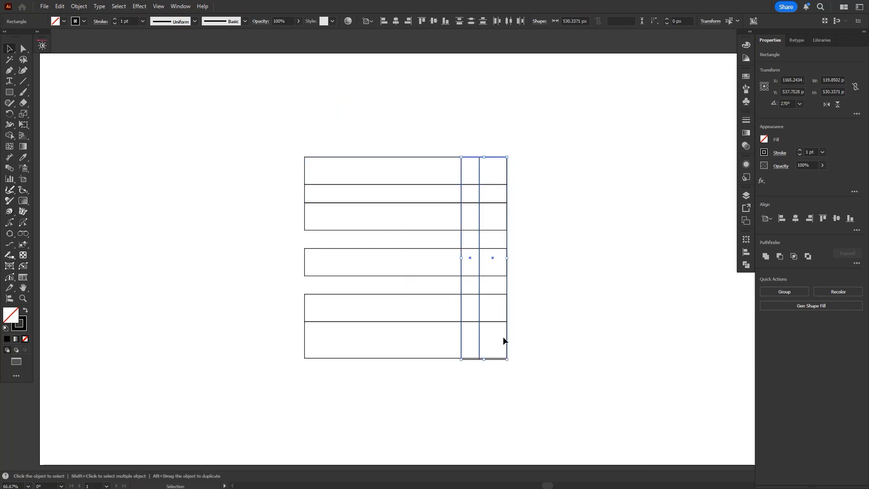
Duplicate the two vertical columns directly to the left of the existing pair
{"action": "scroll", "coordinate": [488, 363], "scroll_direction": "up", "scroll_amount": 2}
{"action": "left_click_drag", "start_coordinate": [478, 354], "coordinate": [426, 349]}
{"action": "scroll", "coordinate": [429, 311], "scroll_direction": "down", "scroll_amount": 2}
{"action": "left_click_drag", "start_coordinate": [368, 258], "coordinate": [393, 278]}
{"action": "left_click", "coordinate": [394, 278]}
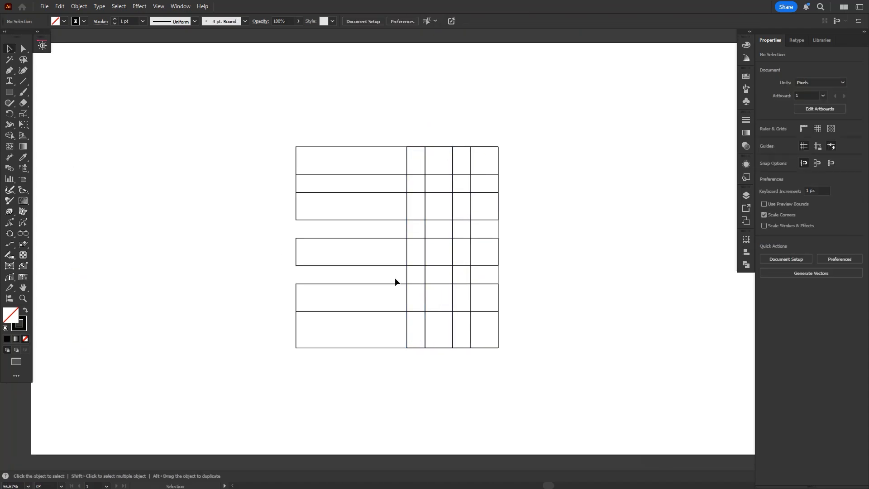
Draw a 530.34 px square from the grid's upper-right corner across the whole stack of strips
{"action": "key", "text": "m"}
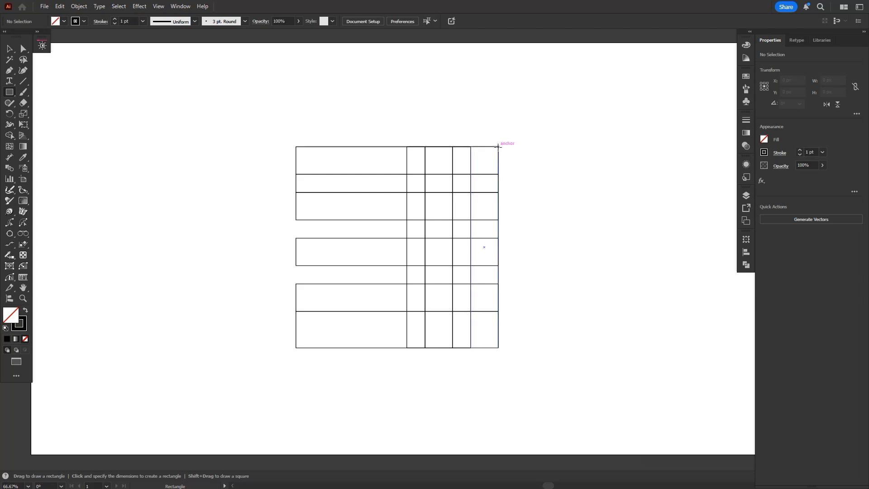
{"action": "left_click_drag", "start_coordinate": [498, 147], "coordinate": [294, 293]}
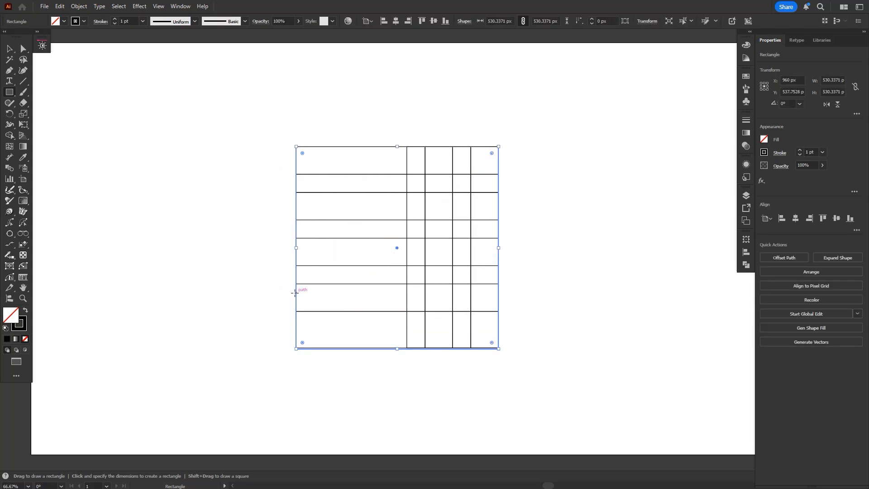
{"action": "key", "text": "v"}
{"action": "left_click", "coordinate": [292, 293]}
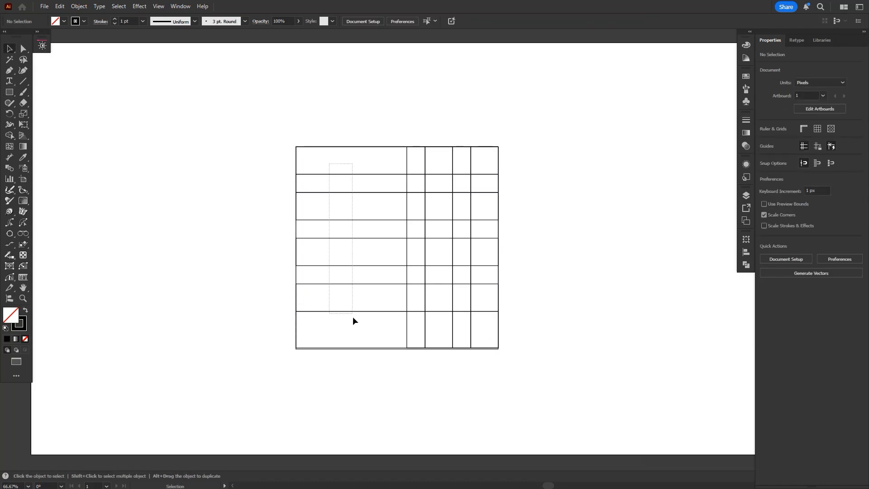
Stretch the horizontal strips and the vertical columns down to meet the square's bottom edge
{"action": "left_click", "coordinate": [366, 348]}
{"action": "scroll", "coordinate": [388, 344], "scroll_direction": "up", "scroll_amount": 3}
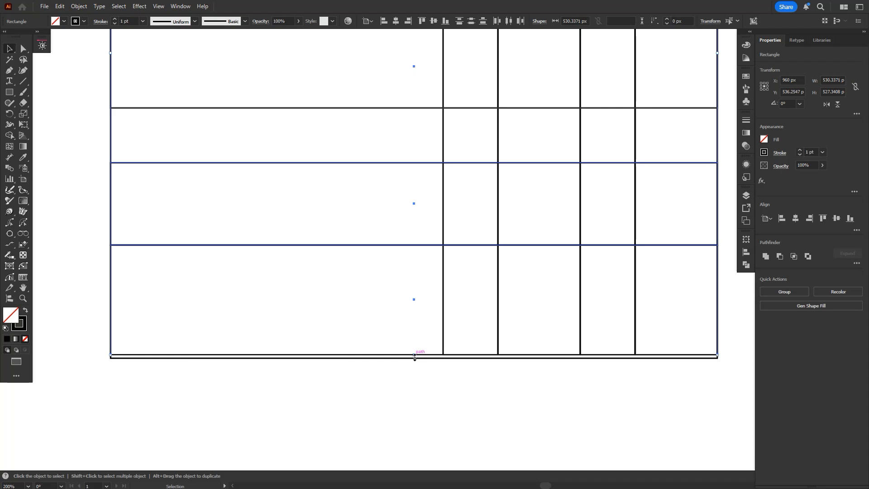
{"action": "left_click_drag", "start_coordinate": [414, 356], "coordinate": [415, 358]}
{"action": "left_click_drag", "start_coordinate": [425, 322], "coordinate": [691, 334]}
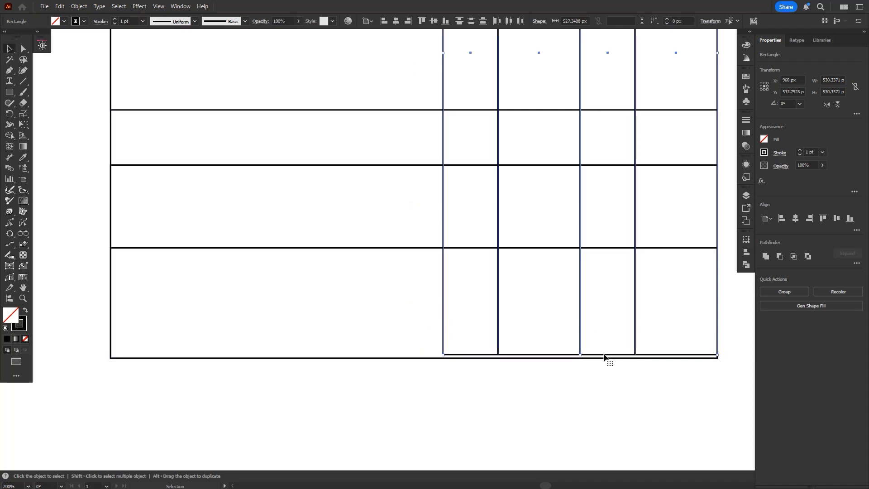
{"action": "left_click_drag", "start_coordinate": [604, 356], "coordinate": [581, 358]}
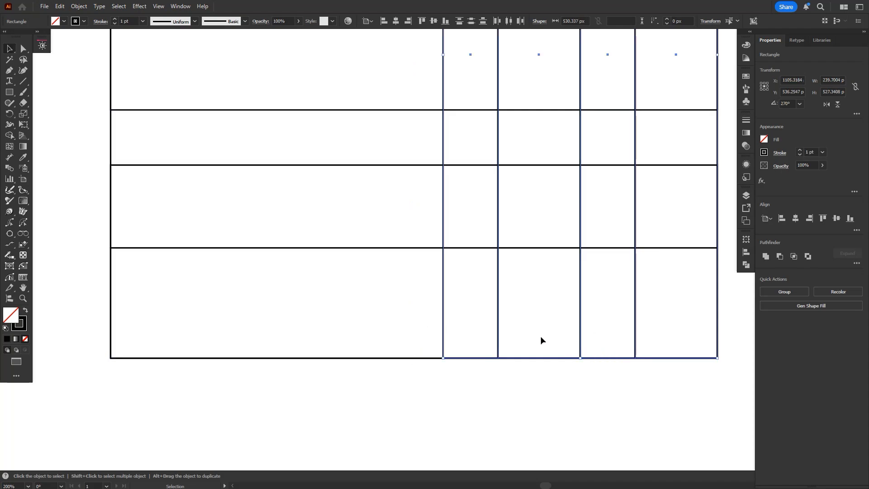
{"action": "scroll", "coordinate": [520, 324], "scroll_direction": "down", "scroll_amount": 3}
{"action": "left_click_drag", "start_coordinate": [511, 286], "coordinate": [466, 293]}
{"action": "key", "text": "ctrl+shift+a"}
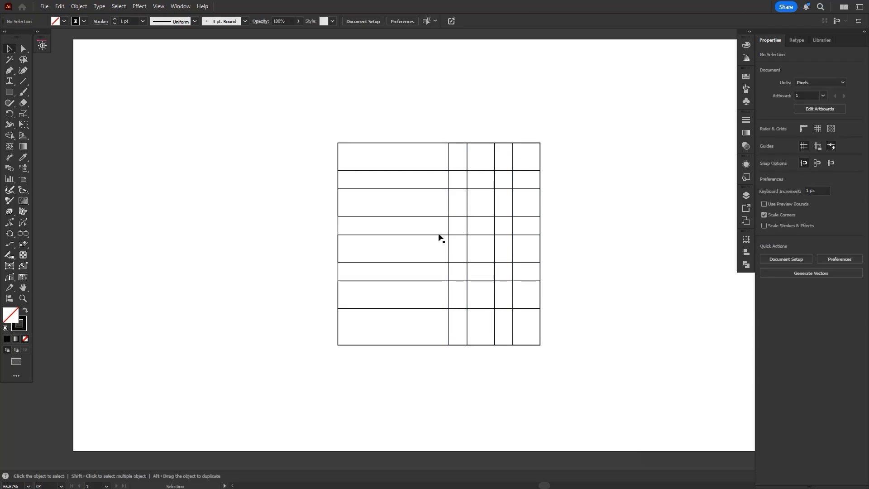
Draw a circle about 434 px wide from the grid's upper-left corner to the lowest row line, and move it against the right edge
{"action": "key", "text": "l"}
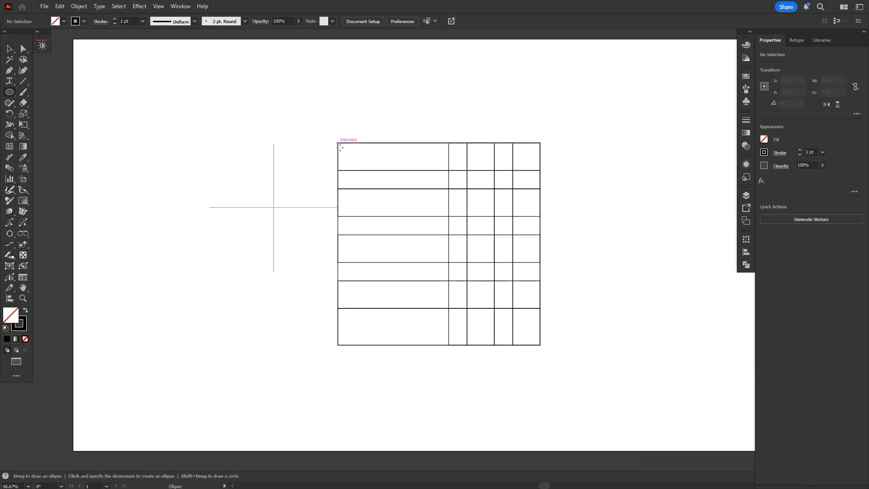
{"action": "left_click_drag", "start_coordinate": [340, 147], "coordinate": [419, 308]}
{"action": "key", "text": "v"}
{"action": "key", "text": "ctrl"}
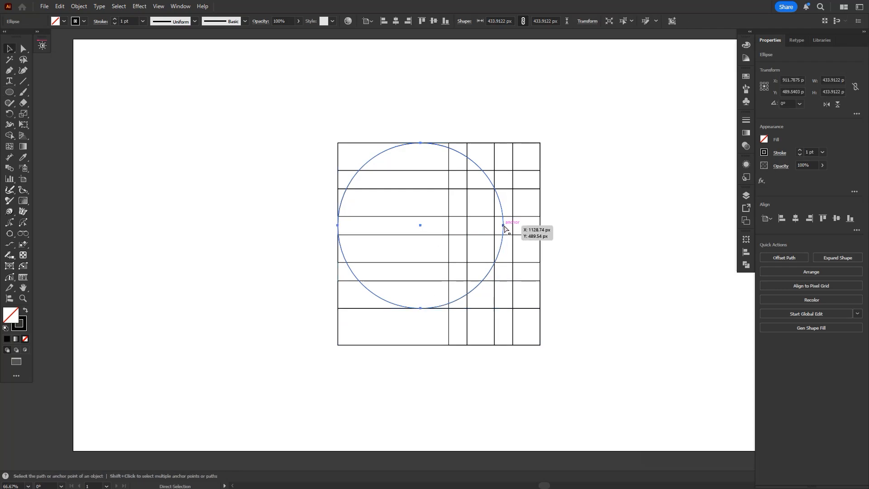
{"action": "left_click_drag", "start_coordinate": [505, 226], "coordinate": [540, 230]}
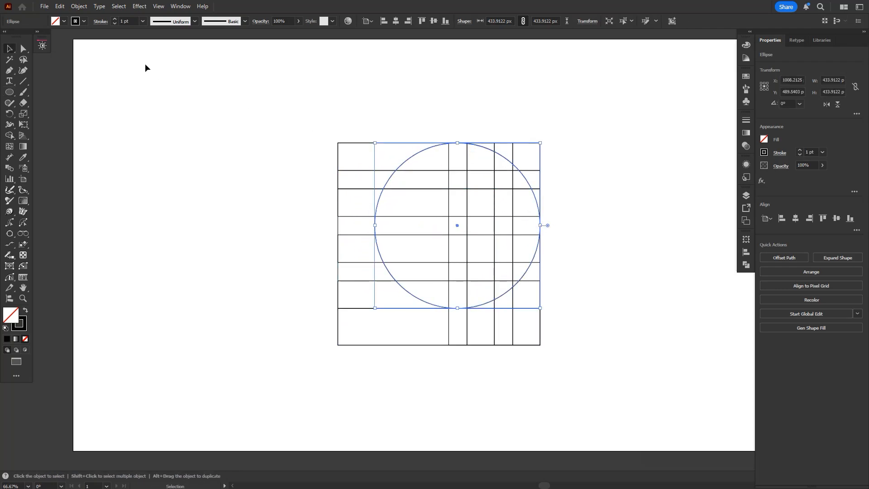
Paste a copy of the circle in front and scale it about its centre to the first inner row line, about 289 px
{"action": "left_click", "coordinate": [61, 7]}
{"action": "left_click", "coordinate": [74, 50]}
{"action": "left_click", "coordinate": [59, 7]}
{"action": "left_click", "coordinate": [86, 70]}
{"action": "scroll", "coordinate": [456, 150], "scroll_direction": "up", "scroll_amount": 1}
{"action": "left_click_drag", "start_coordinate": [459, 141], "coordinate": [458, 181]}
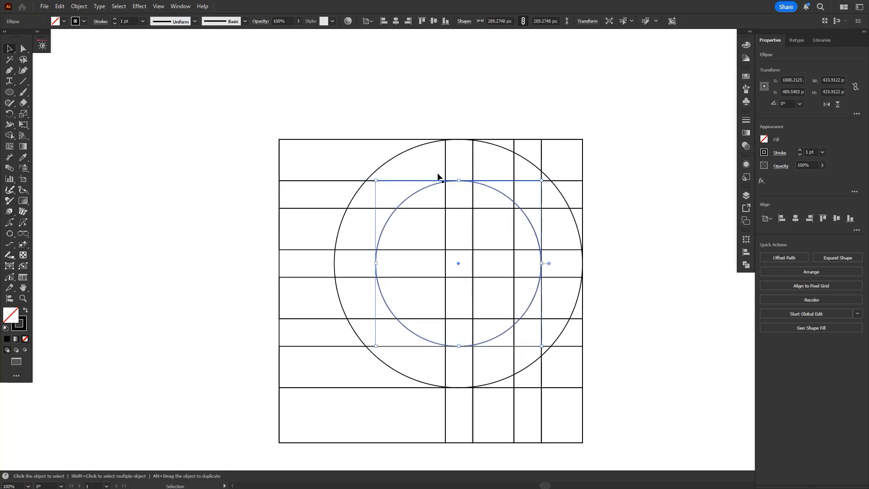
Paste a copy of the 289 px circle in front and scale it concentrically to about 193 px at the second inner row line
{"action": "left_click", "coordinate": [60, 6]}
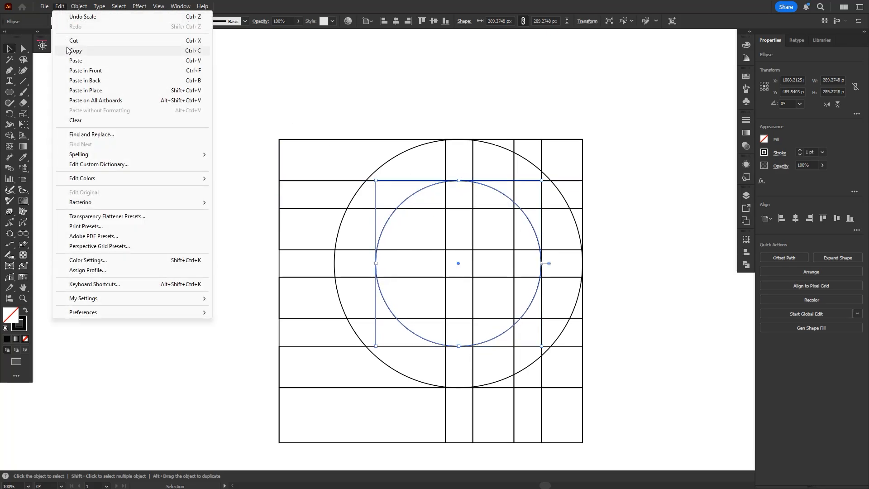
{"action": "left_click", "coordinate": [84, 70]}
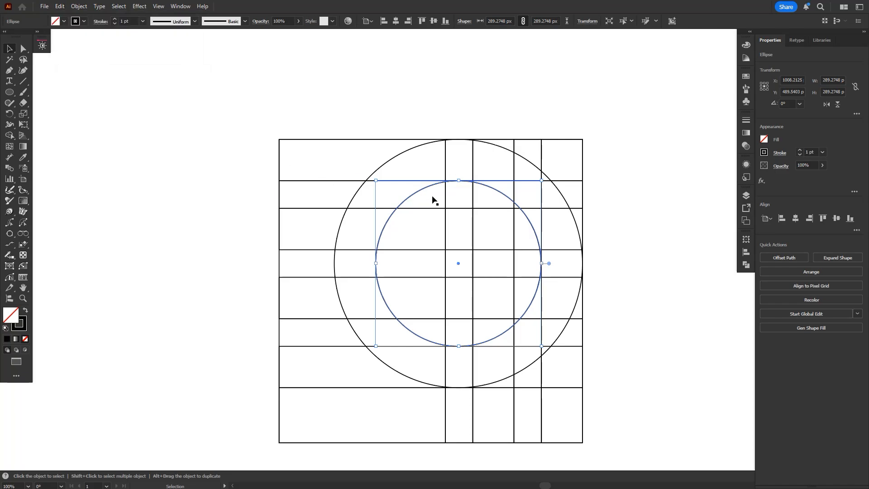
{"action": "left_click_drag", "start_coordinate": [460, 183], "coordinate": [459, 210]}
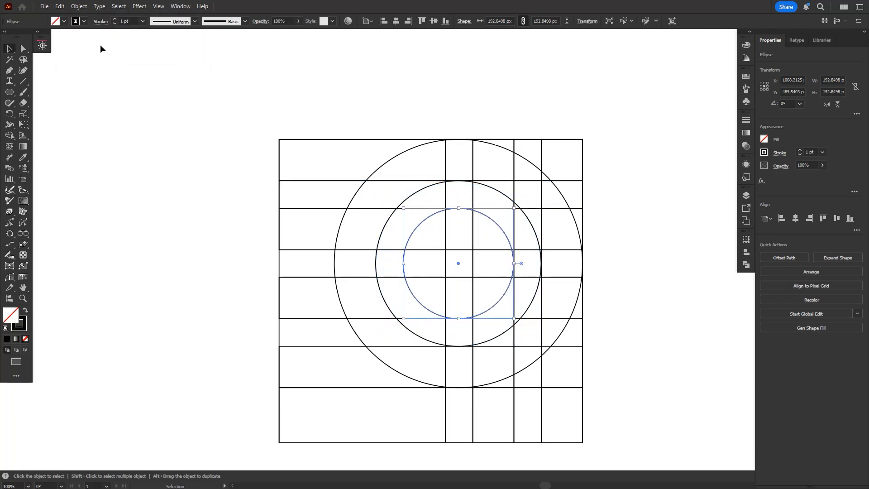
Paste a copy of the innermost circle in front and scale it concentrically to about 48 px to fit the central grid cell
{"action": "left_click", "coordinate": [60, 6]}
{"action": "left_click", "coordinate": [75, 51]}
{"action": "left_click", "coordinate": [59, 6]}
{"action": "left_click", "coordinate": [84, 71]}
{"action": "left_click_drag", "start_coordinate": [460, 210], "coordinate": [460, 250]}
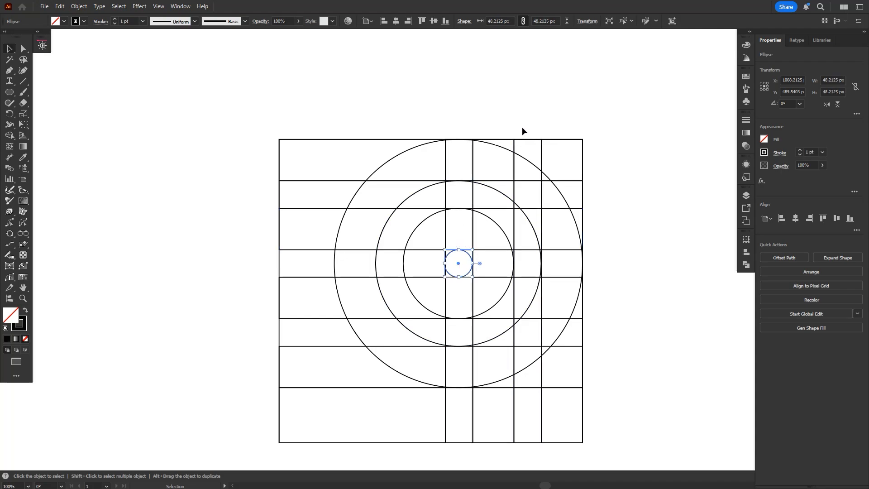
Copy the grid's two uppermost row strips and paste the copy in front
{"action": "left_click", "coordinate": [281, 194]}
{"action": "left_click", "coordinate": [316, 141], "text": "shift"}
{"action": "scroll", "coordinate": [316, 143], "scroll_direction": "down", "scroll_amount": 1}
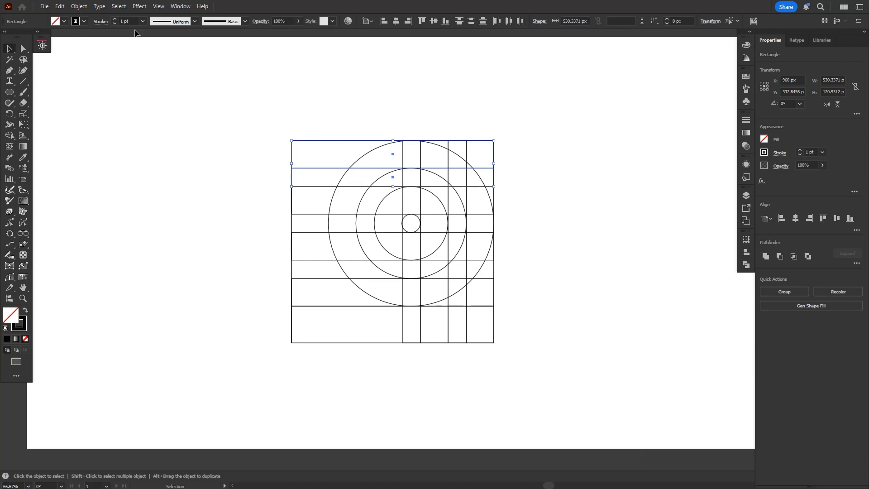
{"action": "left_click", "coordinate": [60, 6]}
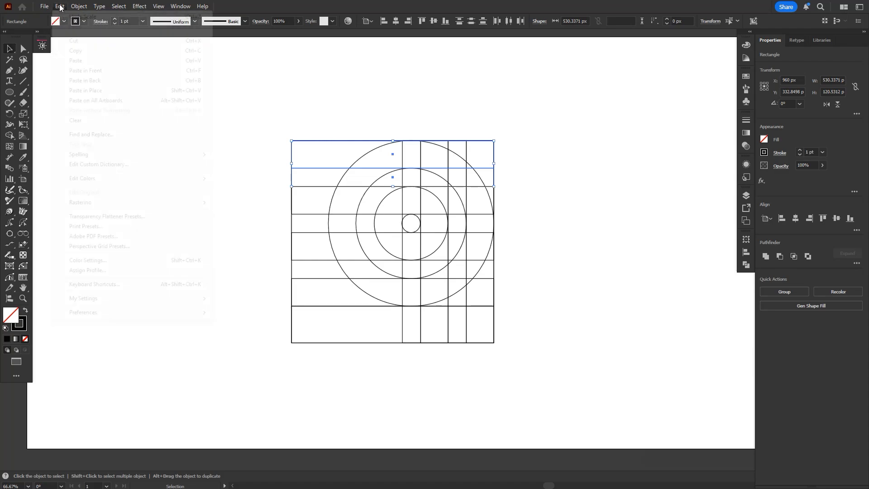
{"action": "left_click", "coordinate": [86, 70]}
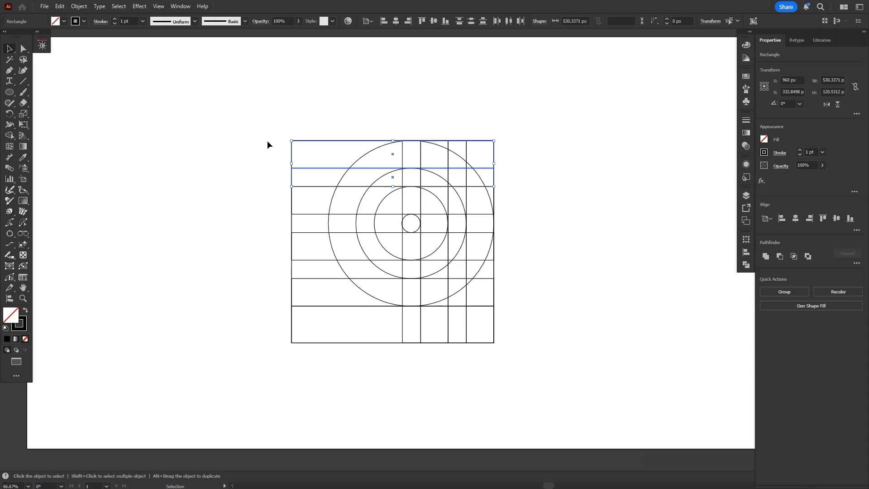
Group the pasted pair of strips and rotate it to 315° beside the square's upper-left corner
{"action": "left_click_drag", "start_coordinate": [293, 128], "coordinate": [233, 168]}
{"action": "key", "text": "a"}
{"action": "left_click", "coordinate": [227, 132]}
{"action": "key", "text": "v"}
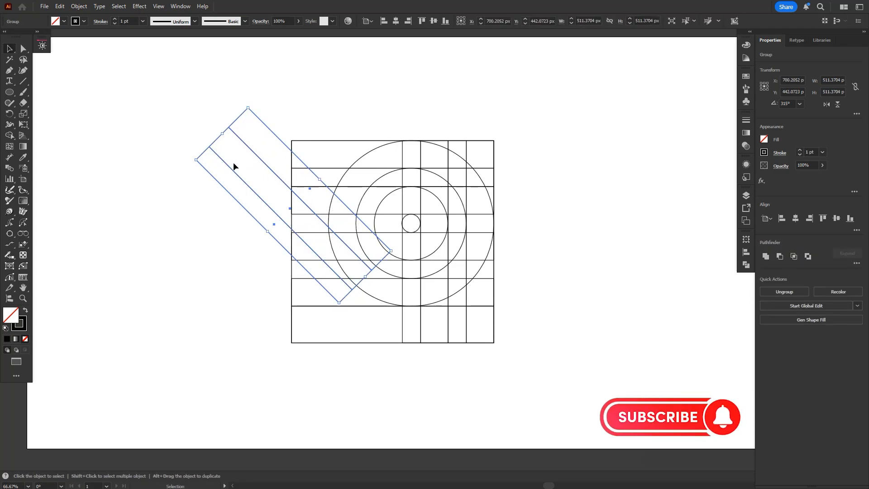
Snap the diagonal pair's shared line to the square's upper-left corner, extend the pair past the lower-right corner and ungroup it
{"action": "left_click_drag", "start_coordinate": [229, 128], "coordinate": [293, 144]}
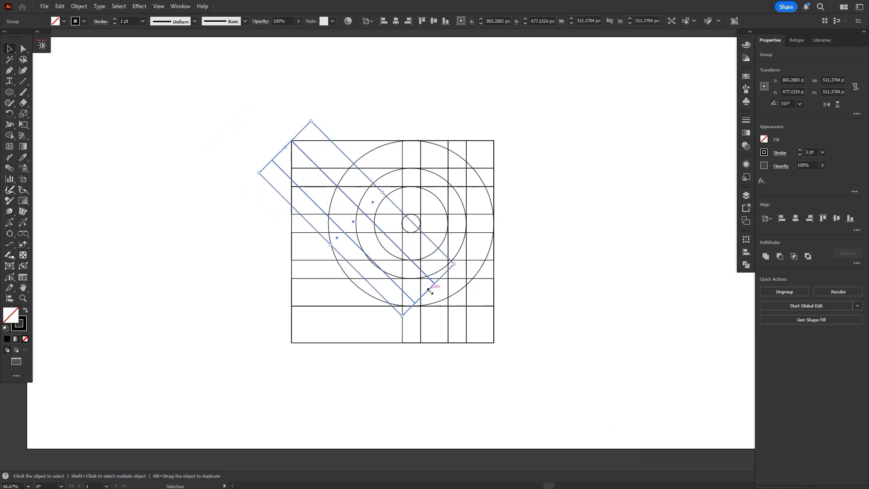
{"action": "left_click_drag", "start_coordinate": [430, 291], "coordinate": [503, 358]}
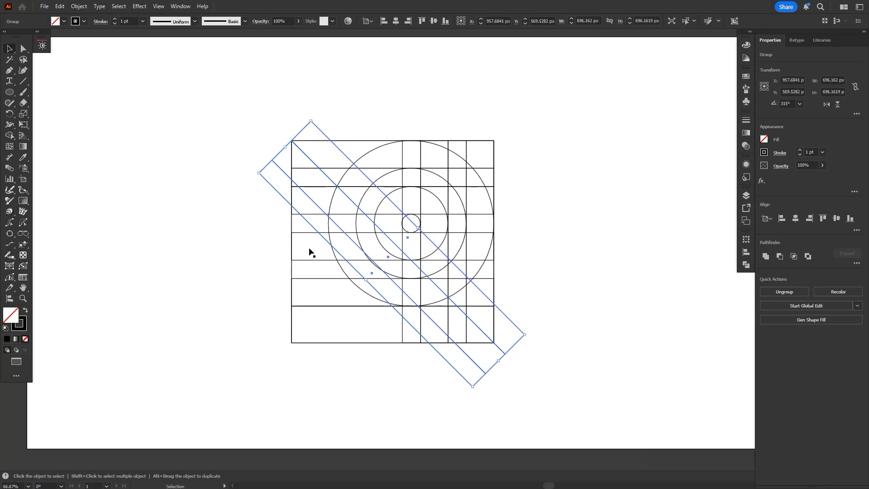
{"action": "right_click", "coordinate": [277, 169]}
{"action": "left_click", "coordinate": [299, 286]}
{"action": "left_click", "coordinate": [245, 134]}
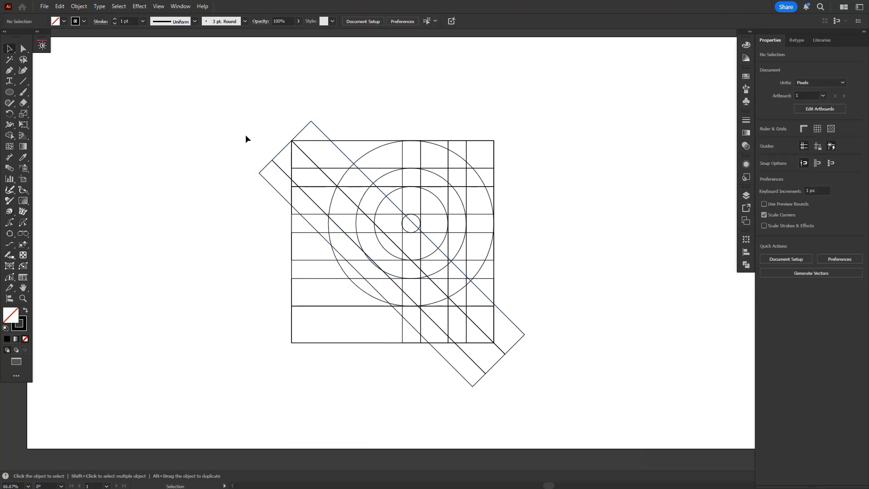
Duplicate the two diagonal strips edge to edge toward the lower left, and repeat the duplication once to make six strips
{"action": "mouse_move", "coordinate": [271, 167]}
{"action": "left_mouse_down"}
{"action": "mouse_move", "coordinate": [276, 177]}
{"action": "mouse_move", "coordinate": [259, 176]}
{"action": "left_mouse_up"}
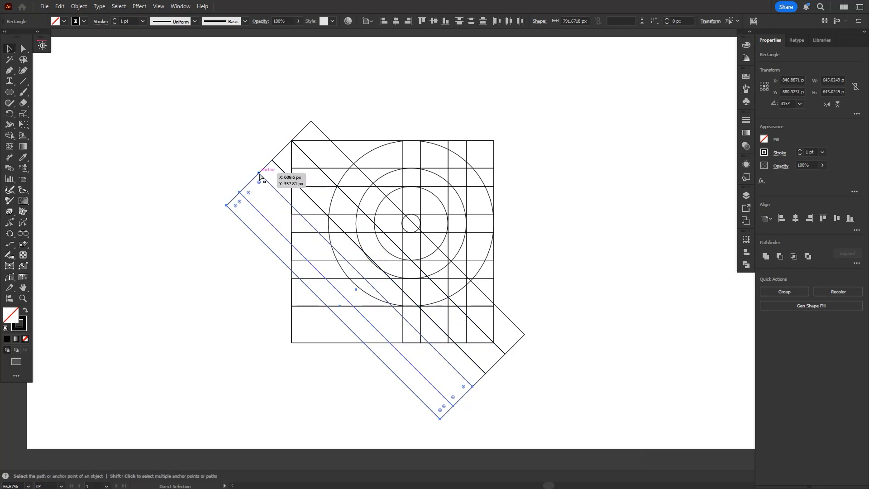
{"action": "key", "text": "ctrl+d"}
{"action": "key", "text": "v"}
{"action": "left_click", "coordinate": [182, 120]}
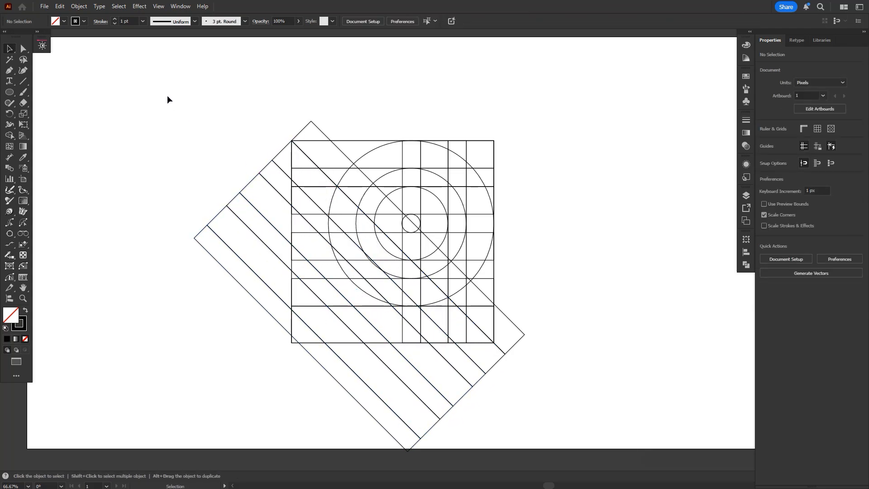
Select the whole grid and use Shape Builder to merge the lower-left diagonal band inside the square into one black, strokeless shape
{"action": "mouse_move", "coordinate": [166, 91]}
{"action": "left_mouse_down"}
{"action": "mouse_move", "coordinate": [271, 231]}
{"action": "mouse_move", "coordinate": [538, 397]}
{"action": "left_mouse_up"}
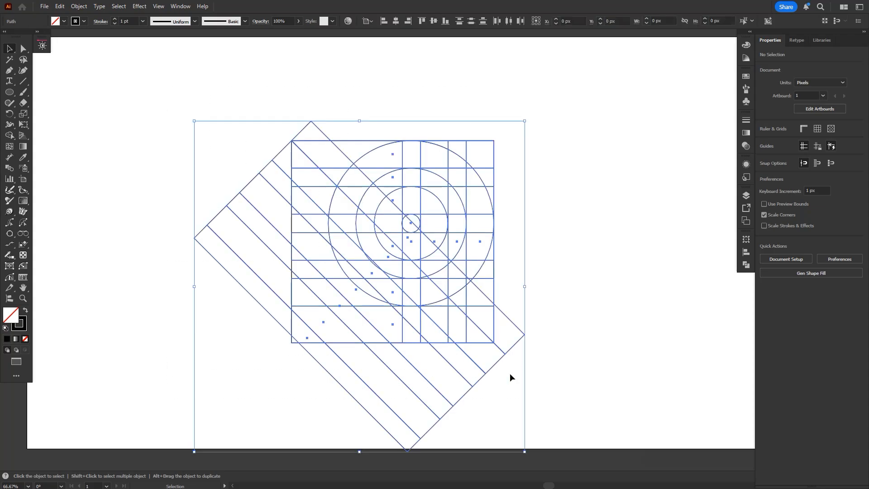
{"action": "left_click", "coordinate": [11, 135]}
{"action": "mouse_move", "coordinate": [359, 158]}
{"action": "left_mouse_down"}
{"action": "mouse_move", "coordinate": [394, 158]}
{"action": "mouse_move", "coordinate": [347, 159]}
{"action": "mouse_move", "coordinate": [336, 132]}
{"action": "left_mouse_up"}
{"action": "key", "text": "shift+x"}
{"action": "scroll", "coordinate": [264, 251], "scroll_direction": "up", "scroll_amount": 1}
{"action": "left_click_drag", "start_coordinate": [277, 253], "coordinate": [257, 197]}
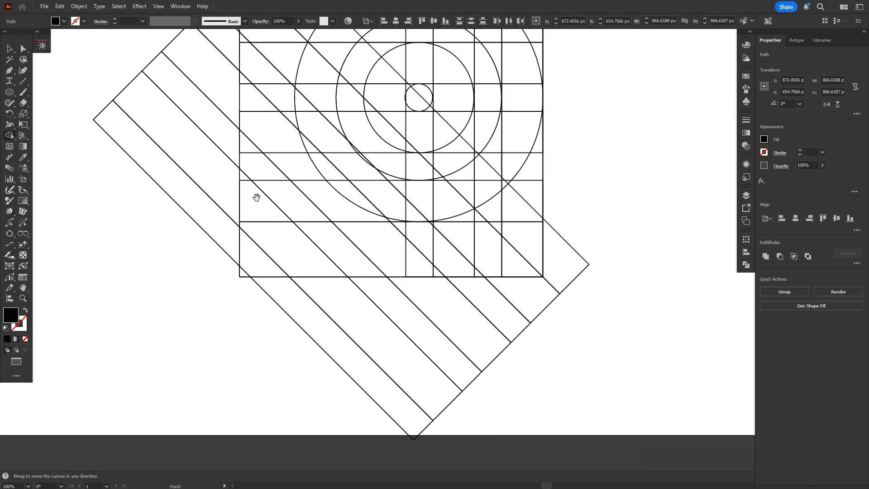
{"action": "scroll", "coordinate": [244, 182], "scroll_direction": "up", "scroll_amount": 1}
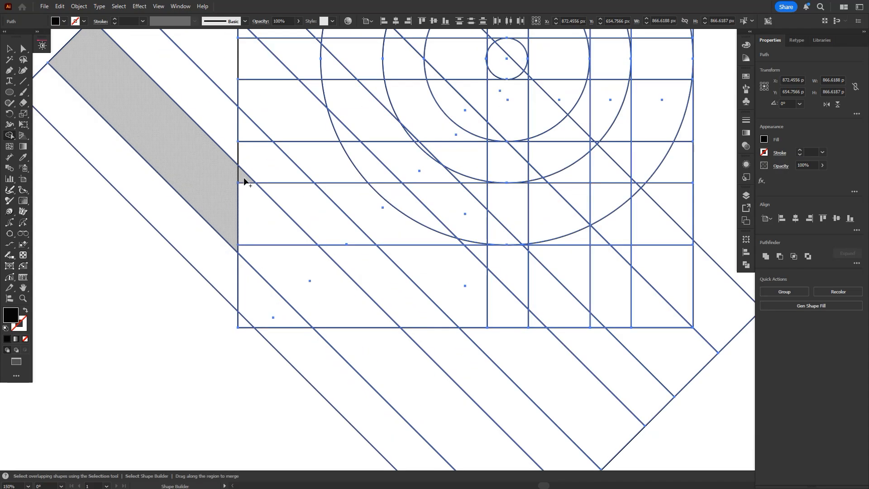
{"action": "scroll", "coordinate": [243, 182], "scroll_direction": "up", "scroll_amount": 4}
{"action": "key", "text": "ctrl"}
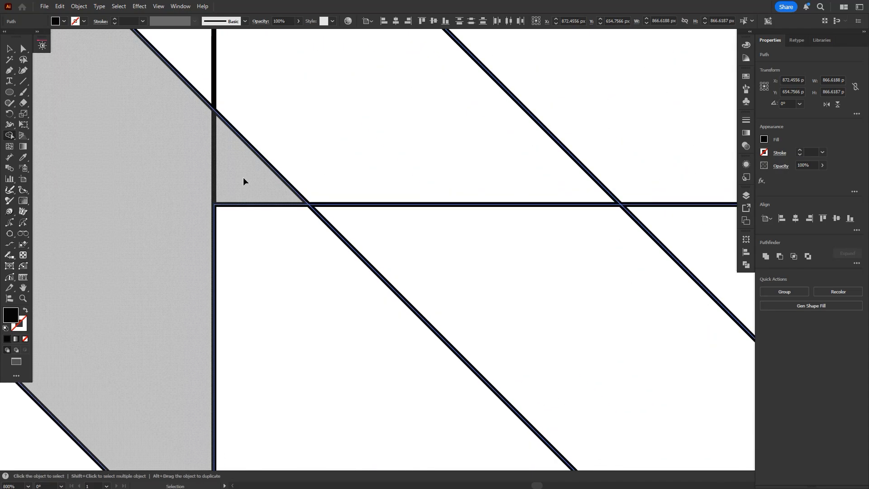
{"action": "scroll", "coordinate": [243, 181], "scroll_direction": "down", "scroll_amount": 2}
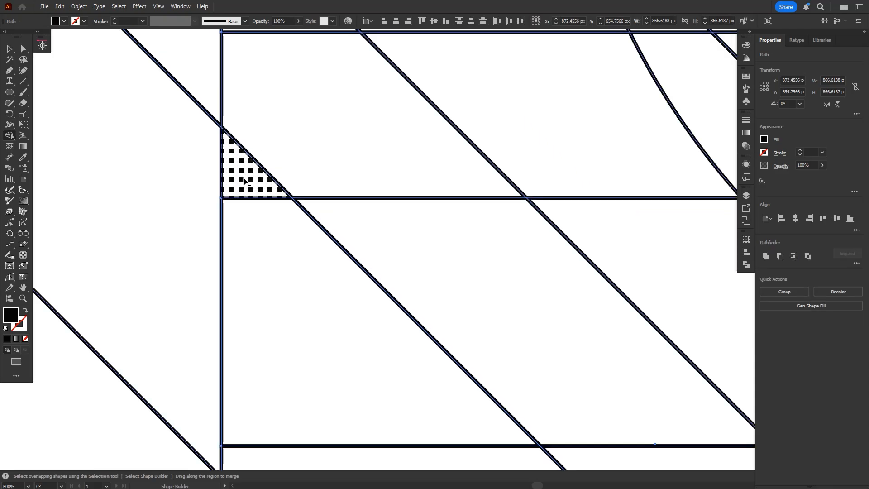
{"action": "mouse_move", "coordinate": [243, 179]}
{"action": "left_mouse_down"}
{"action": "mouse_move", "coordinate": [314, 330]}
{"action": "mouse_move", "coordinate": [267, 226]}
{"action": "left_mouse_up"}
{"action": "scroll", "coordinate": [267, 227], "scroll_direction": "down", "scroll_amount": 1}
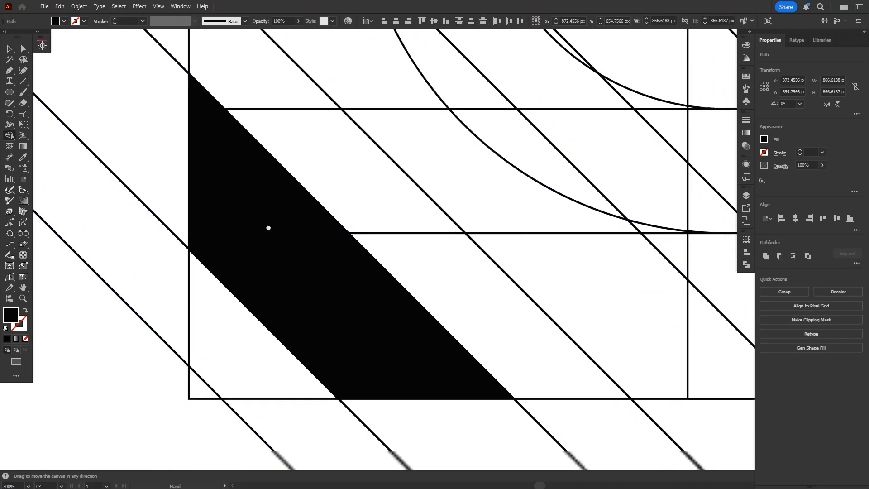
Merge the second diagonal band into one black shape from the square's left edge to its bottom edge, including the area inside the outer circle
{"action": "scroll", "coordinate": [228, 194], "scroll_direction": "down", "scroll_amount": 2}
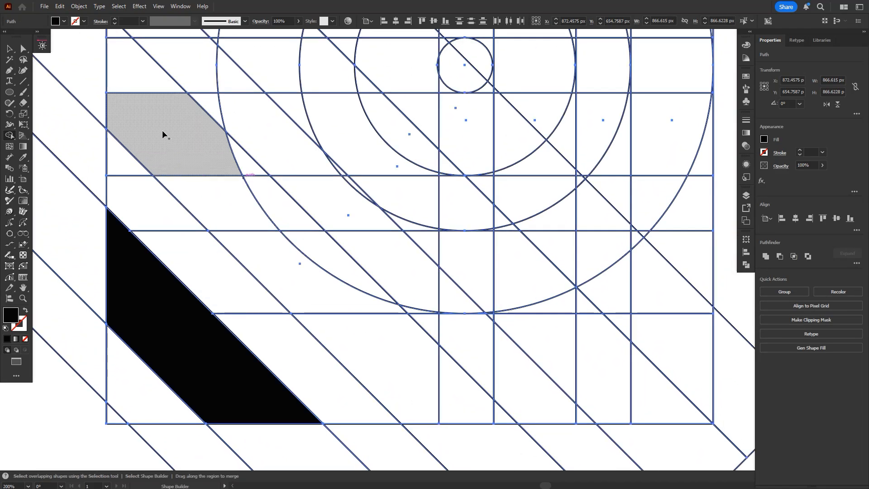
{"action": "mouse_move", "coordinate": [126, 58]}
{"action": "left_mouse_down"}
{"action": "mouse_move", "coordinate": [136, 92]}
{"action": "mouse_move", "coordinate": [183, 153]}
{"action": "mouse_move", "coordinate": [297, 243]}
{"action": "mouse_move", "coordinate": [342, 303]}
{"action": "mouse_move", "coordinate": [415, 343]}
{"action": "left_mouse_up"}
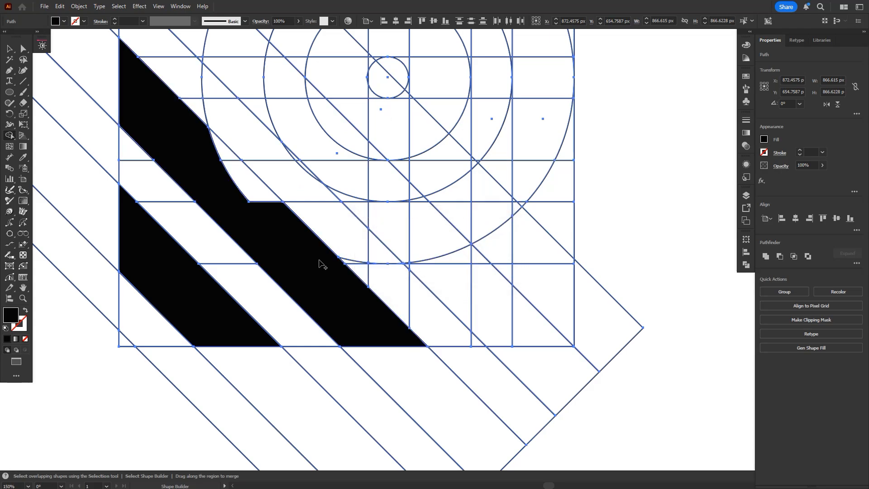
{"action": "left_click", "coordinate": [221, 157]}
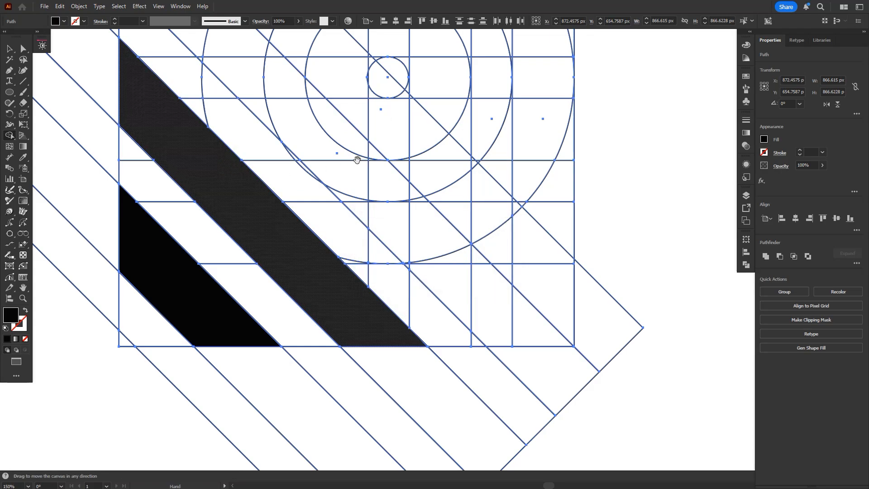
Merge the regions of the third diagonal band from the square's lower-right corner up to the central circles
{"action": "left_click_drag", "start_coordinate": [357, 156], "coordinate": [299, 240]}
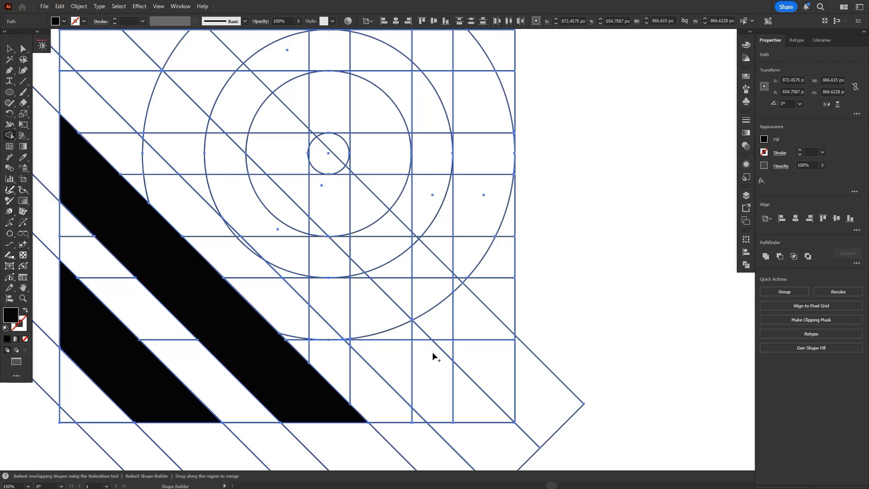
{"action": "mouse_move", "coordinate": [468, 399]}
{"action": "left_mouse_down"}
{"action": "mouse_move", "coordinate": [373, 330]}
{"action": "mouse_move", "coordinate": [415, 339]}
{"action": "left_mouse_up"}
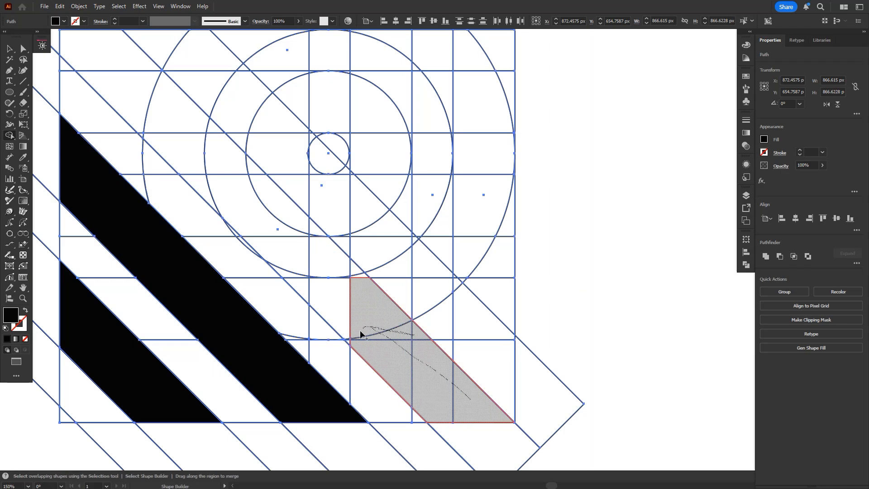
{"action": "mouse_move", "coordinate": [349, 340]}
{"action": "left_mouse_down"}
{"action": "mouse_move", "coordinate": [226, 170]}
{"action": "mouse_move", "coordinate": [310, 261]}
{"action": "left_mouse_up"}
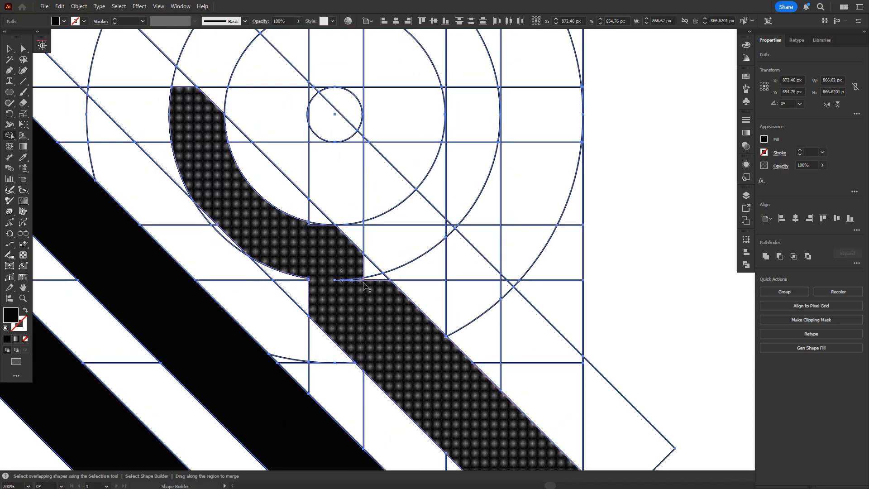
{"action": "left_click_drag", "start_coordinate": [369, 272], "coordinate": [365, 288]}
{"action": "left_click_drag", "start_coordinate": [297, 273], "coordinate": [311, 291]}
{"action": "mouse_move", "coordinate": [316, 248]}
{"action": "left_mouse_down"}
{"action": "mouse_move", "coordinate": [300, 210]}
{"action": "mouse_move", "coordinate": [284, 237]}
{"action": "mouse_move", "coordinate": [439, 369]}
{"action": "left_mouse_up"}
Merge the remaining regions of the third diagonal band up to the square's upper-left corner
{"action": "key", "text": "space"}
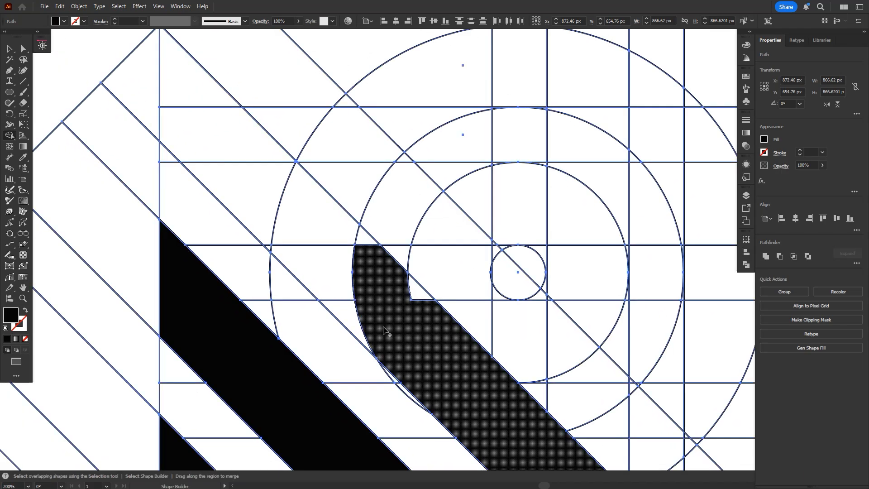
{"action": "mouse_move", "coordinate": [384, 330]}
{"action": "left_mouse_down"}
{"action": "mouse_move", "coordinate": [334, 281]}
{"action": "mouse_move", "coordinate": [357, 247]}
{"action": "left_mouse_up"}
{"action": "left_click_drag", "start_coordinate": [400, 294], "coordinate": [418, 292]}
{"action": "key", "text": "space"}
{"action": "left_click_drag", "start_coordinate": [351, 267], "coordinate": [387, 310]}
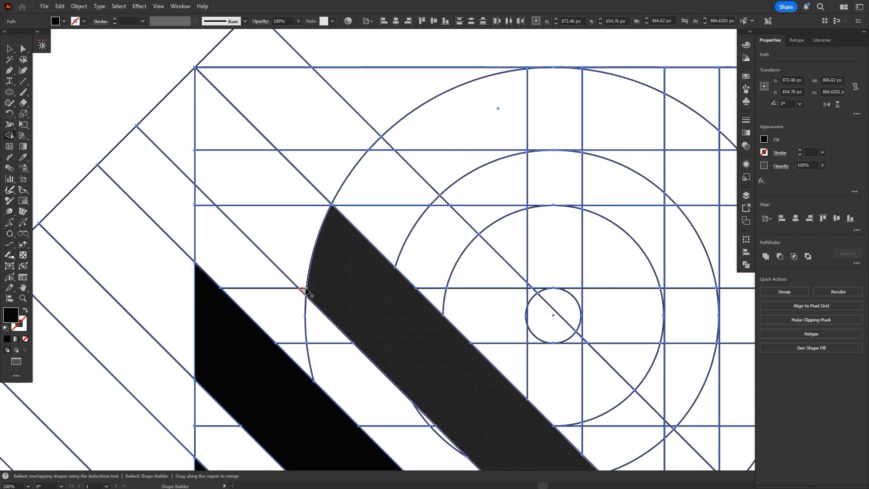
{"action": "mouse_move", "coordinate": [305, 291]}
{"action": "left_mouse_down"}
{"action": "mouse_move", "coordinate": [299, 248]}
{"action": "mouse_move", "coordinate": [256, 196]}
{"action": "left_mouse_up"}
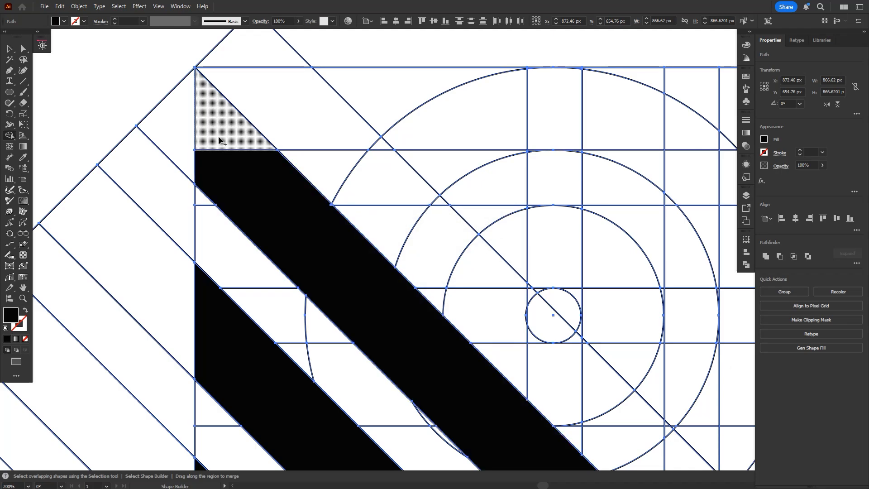
{"action": "mouse_move", "coordinate": [219, 140]}
{"action": "left_mouse_down"}
{"action": "mouse_move", "coordinate": [229, 163]}
{"action": "mouse_move", "coordinate": [300, 200]}
{"action": "left_mouse_up"}
{"action": "scroll", "coordinate": [306, 201], "scroll_direction": "up", "scroll_amount": 4}
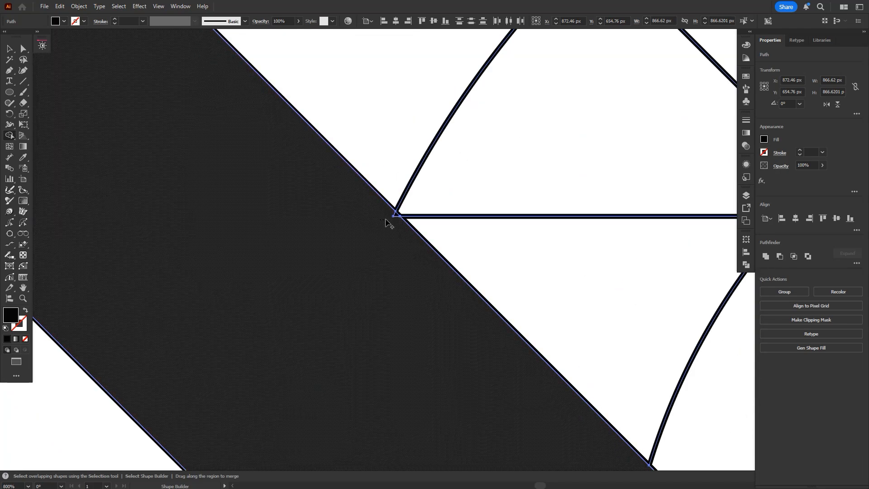
{"action": "scroll", "coordinate": [396, 217], "scroll_direction": "down", "scroll_amount": 5}
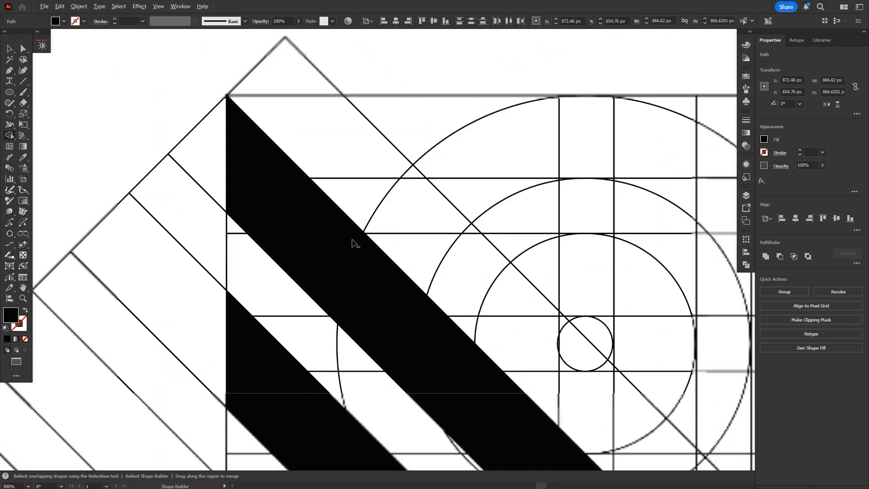
Merge the top row strip with the ring between the two outermost circles, following the right side down to the diagonal band
{"action": "key", "text": "space"}
{"action": "left_click_drag", "start_coordinate": [373, 272], "coordinate": [239, 158]}
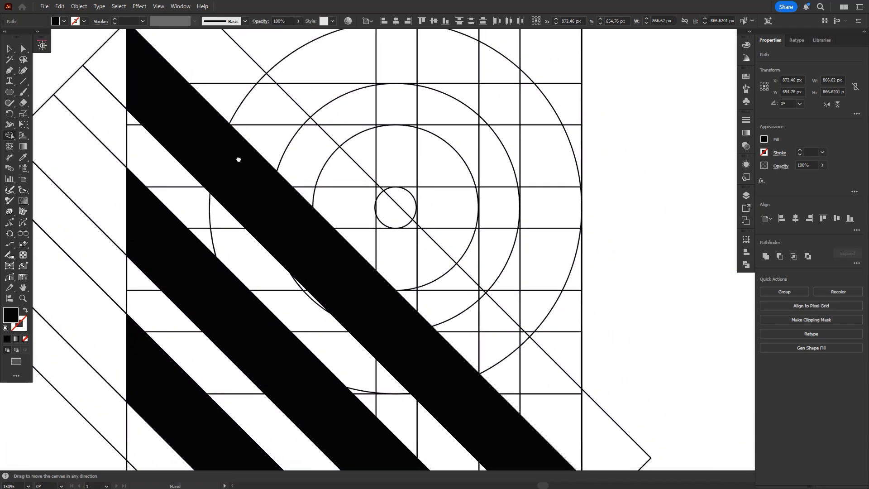
{"action": "mouse_move", "coordinate": [291, 218]}
{"action": "left_mouse_down"}
{"action": "mouse_move", "coordinate": [270, 218]}
{"action": "mouse_move", "coordinate": [267, 248]}
{"action": "left_mouse_up"}
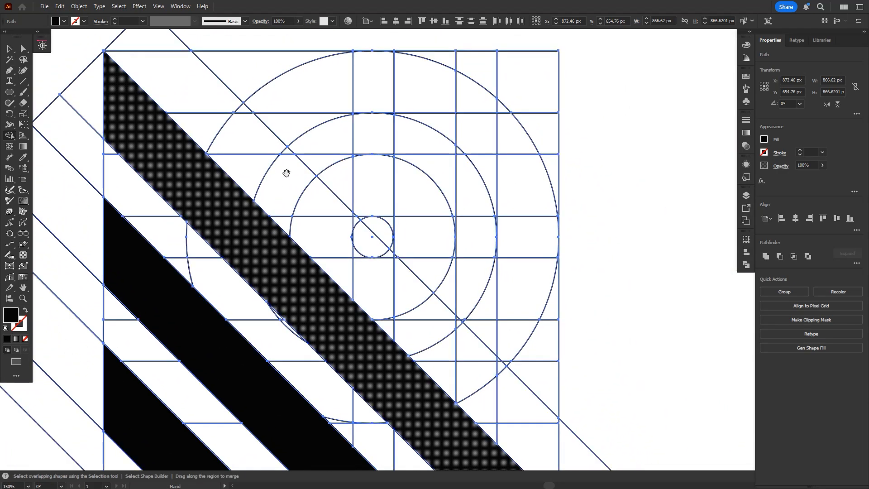
{"action": "left_click_drag", "start_coordinate": [285, 172], "coordinate": [284, 196]}
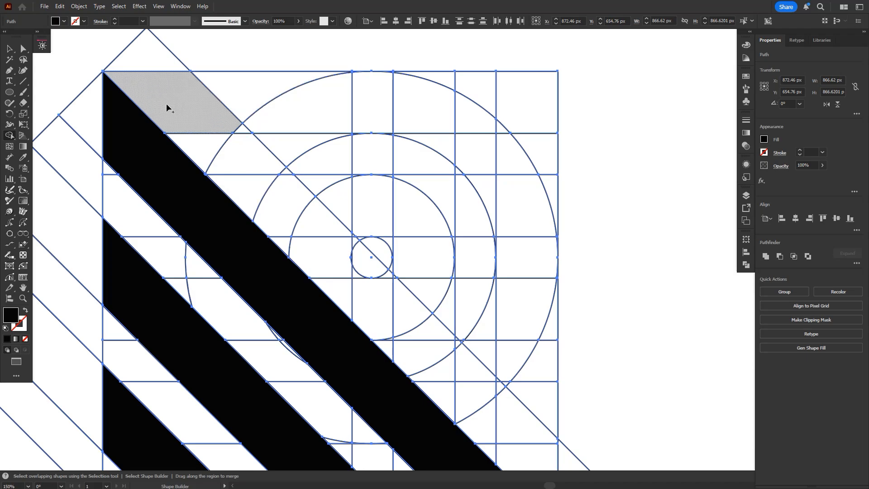
{"action": "mouse_move", "coordinate": [168, 106]}
{"action": "left_mouse_down"}
{"action": "mouse_move", "coordinate": [250, 126]}
{"action": "mouse_move", "coordinate": [236, 113]}
{"action": "mouse_move", "coordinate": [379, 116]}
{"action": "mouse_move", "coordinate": [456, 141]}
{"action": "mouse_move", "coordinate": [504, 187]}
{"action": "left_mouse_up"}
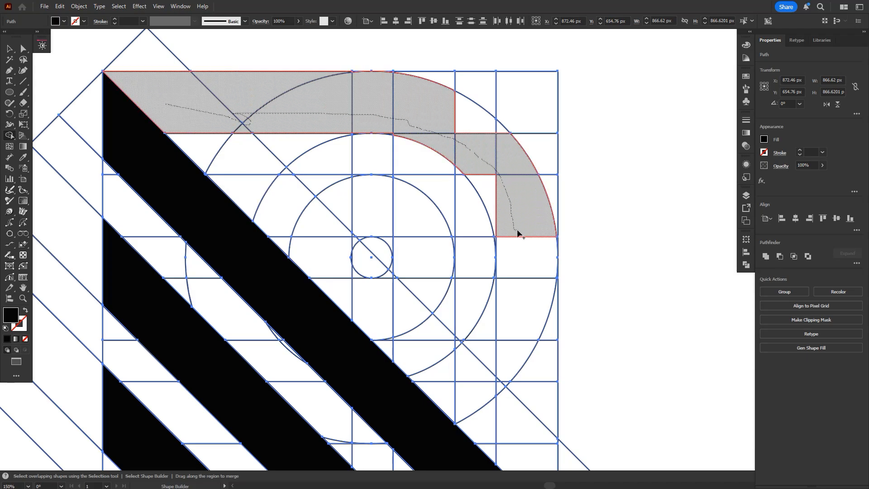
{"action": "mouse_move", "coordinate": [519, 233]}
{"action": "left_mouse_down"}
{"action": "mouse_move", "coordinate": [504, 304]}
{"action": "mouse_move", "coordinate": [470, 367]}
{"action": "mouse_move", "coordinate": [452, 378]}
{"action": "mouse_move", "coordinate": [467, 389]}
{"action": "mouse_move", "coordinate": [498, 369]}
{"action": "left_mouse_up"}
Add the missed regions along the right inner edge of the black ring to the shape
{"action": "scroll", "coordinate": [496, 279], "scroll_direction": "up", "scroll_amount": 2}
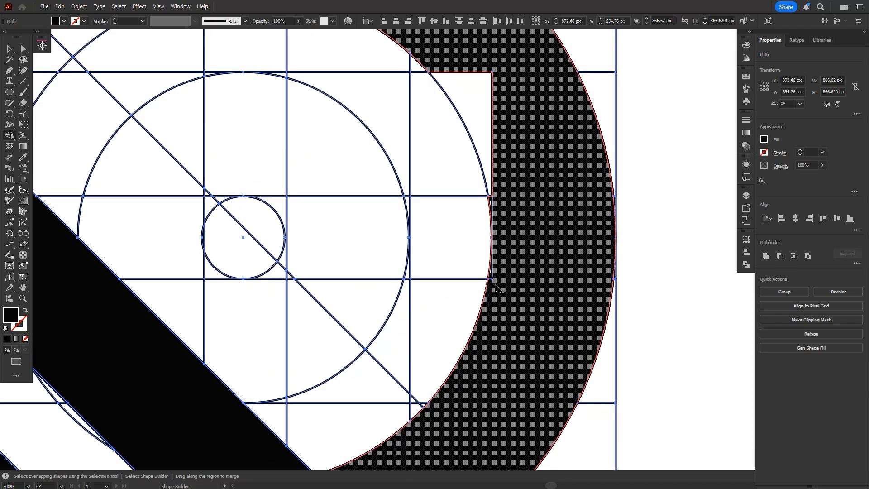
{"action": "left_click_drag", "start_coordinate": [495, 285], "coordinate": [498, 289]}
{"action": "left_click_drag", "start_coordinate": [491, 188], "coordinate": [498, 199]}
Merge the thin leftover slivers at the top of the ring, where the straight strip meets the curve, into the outer black band
{"action": "key", "text": "space"}
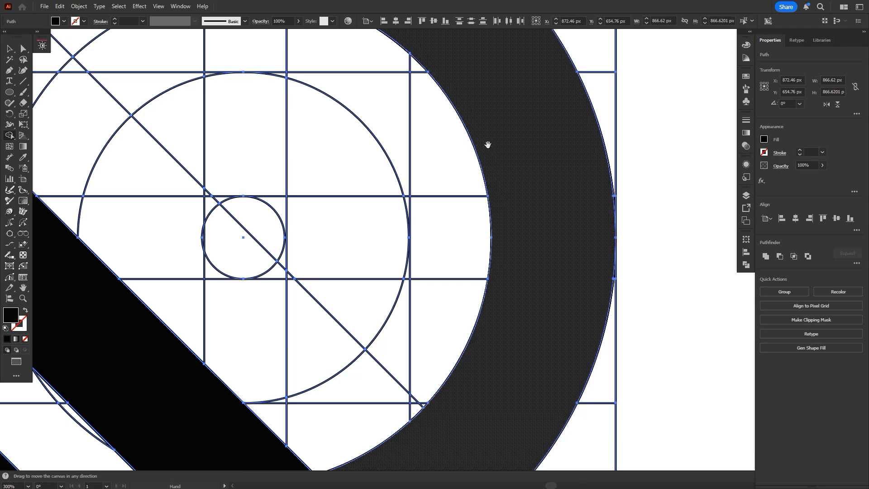
{"action": "left_click_drag", "start_coordinate": [488, 144], "coordinate": [576, 355]}
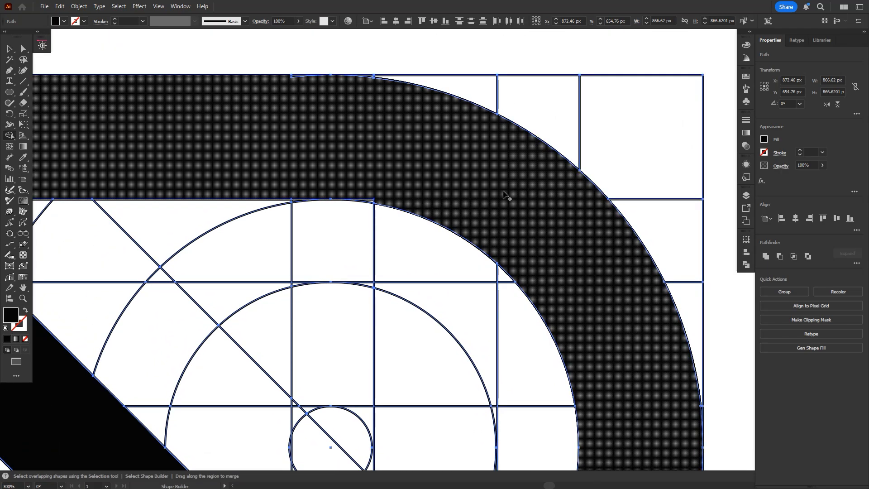
{"action": "scroll", "coordinate": [293, 84], "scroll_direction": "up", "scroll_amount": 2}
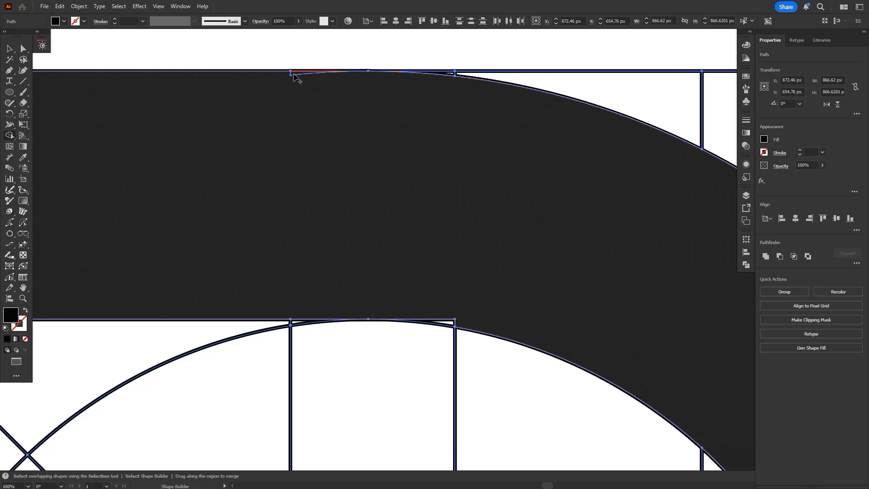
{"action": "left_click", "coordinate": [294, 74]}
{"action": "scroll", "coordinate": [475, 307], "scroll_direction": "down", "scroll_amount": 1}
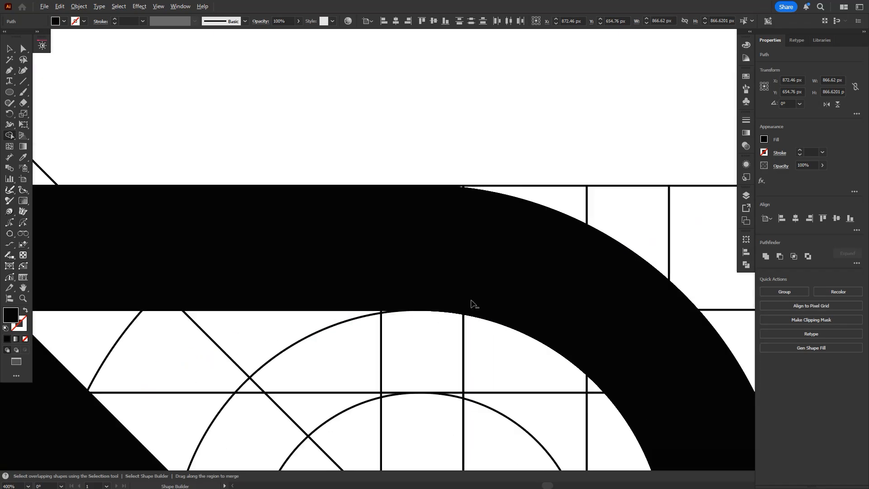
Merge the regions between the middle and smallest circles with their adjoining horizontal strips into an inner curved band ending at the diagonal
{"action": "scroll", "coordinate": [471, 305], "scroll_direction": "down", "scroll_amount": 3}
{"action": "left_click_drag", "start_coordinate": [469, 309], "coordinate": [414, 178]}
{"action": "scroll", "coordinate": [270, 231], "scroll_direction": "up", "scroll_amount": 1}
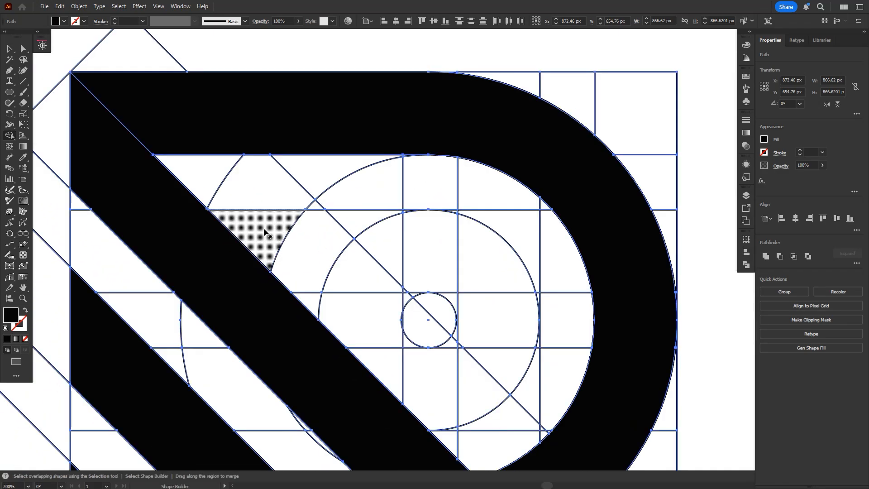
{"action": "mouse_move", "coordinate": [265, 232]}
{"action": "left_mouse_down"}
{"action": "mouse_move", "coordinate": [315, 255]}
{"action": "mouse_move", "coordinate": [419, 265]}
{"action": "mouse_move", "coordinate": [476, 294]}
{"action": "mouse_move", "coordinate": [478, 345]}
{"action": "mouse_move", "coordinate": [458, 366]}
{"action": "mouse_move", "coordinate": [407, 364]}
{"action": "left_mouse_up"}
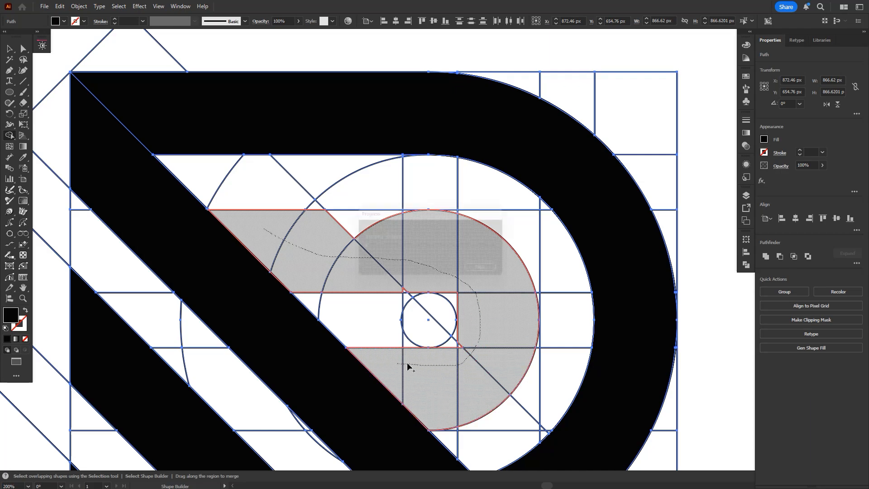
Add the missed regions beside the small circle and the notch along the upper edge to the inner curved band
{"action": "scroll", "coordinate": [452, 349], "scroll_direction": "up", "scroll_amount": 2}
{"action": "left_click_drag", "start_coordinate": [469, 353], "coordinate": [468, 300]}
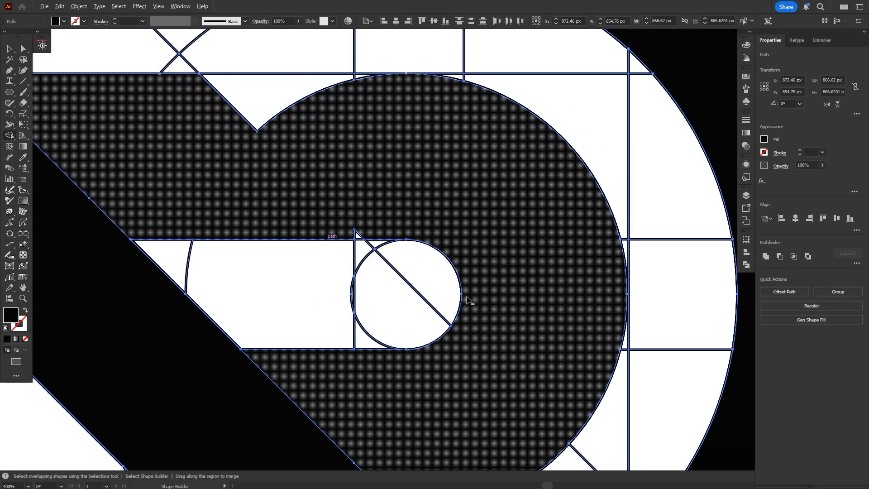
{"action": "scroll", "coordinate": [354, 225], "scroll_direction": "up", "scroll_amount": 1}
{"action": "left_click_drag", "start_coordinate": [358, 239], "coordinate": [372, 238]}
{"action": "left_click_drag", "start_coordinate": [317, 179], "coordinate": [442, 289]}
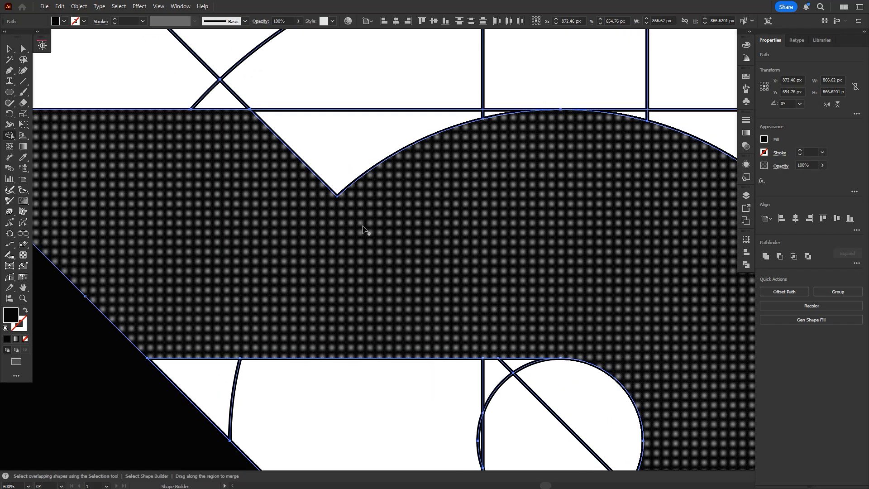
{"action": "left_click_drag", "start_coordinate": [335, 182], "coordinate": [481, 124]}
{"action": "scroll", "coordinate": [476, 243], "scroll_direction": "down", "scroll_amount": 3}
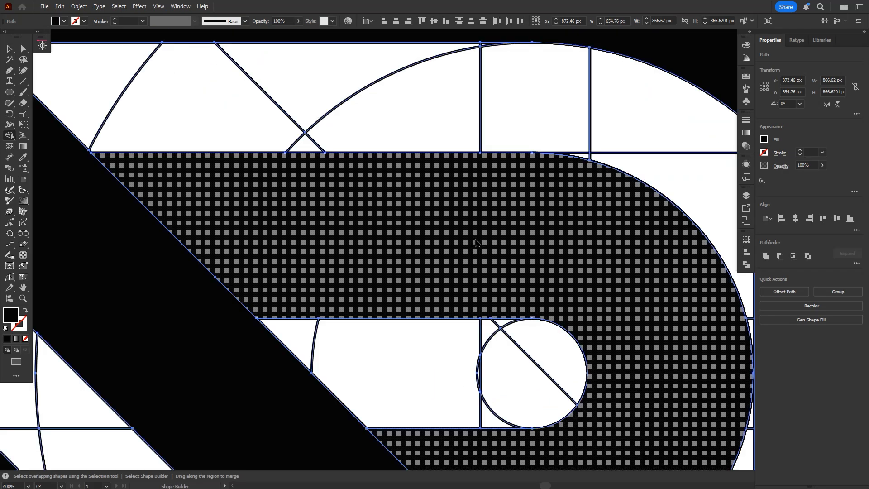
{"action": "scroll", "coordinate": [471, 243], "scroll_direction": "down", "scroll_amount": 1}
{"action": "scroll", "coordinate": [382, 250], "scroll_direction": "up", "scroll_amount": 3}
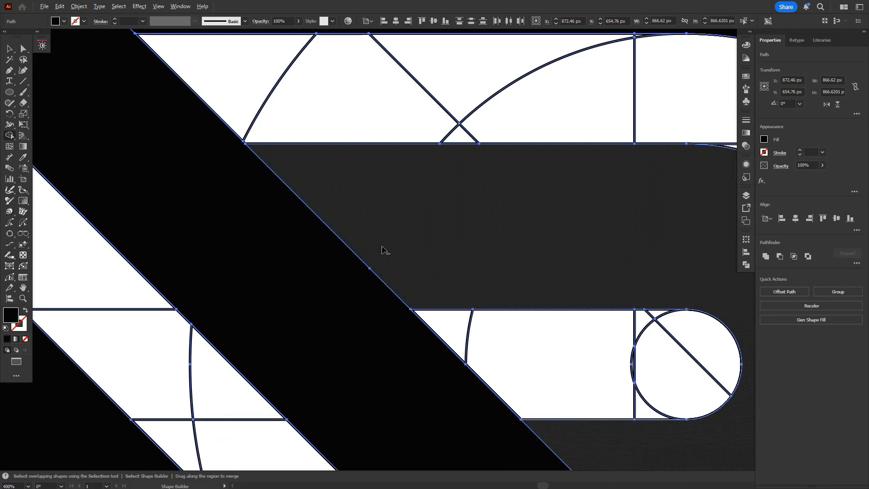
{"action": "scroll", "coordinate": [383, 250], "scroll_direction": "down", "scroll_amount": 1}
{"action": "scroll", "coordinate": [387, 250], "scroll_direction": "down", "scroll_amount": 3}
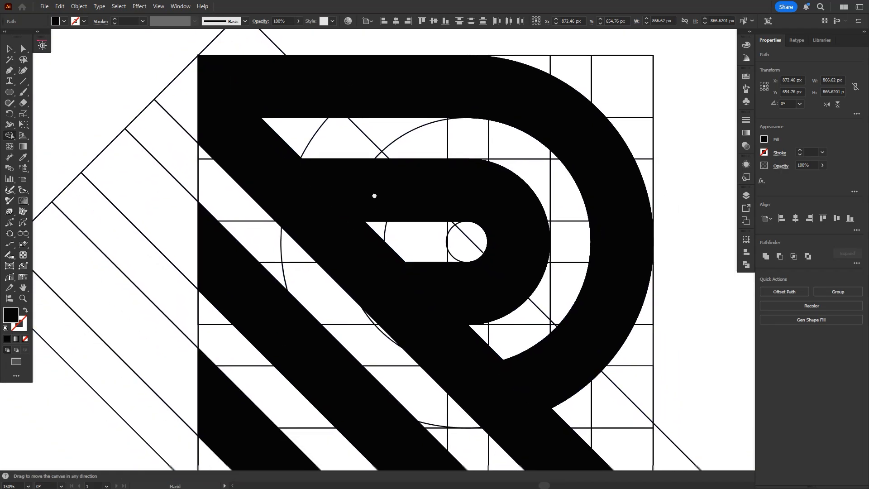
Select all black logo shapes with the Magic Wand and cut them from the construction grid
{"action": "scroll", "coordinate": [393, 191], "scroll_direction": "down", "scroll_amount": 1}
{"action": "scroll", "coordinate": [392, 191], "scroll_direction": "down", "scroll_amount": 1}
{"action": "left_click_drag", "start_coordinate": [386, 175], "coordinate": [401, 222]}
{"action": "left_click", "coordinate": [306, 207], "text": "ctrl"}
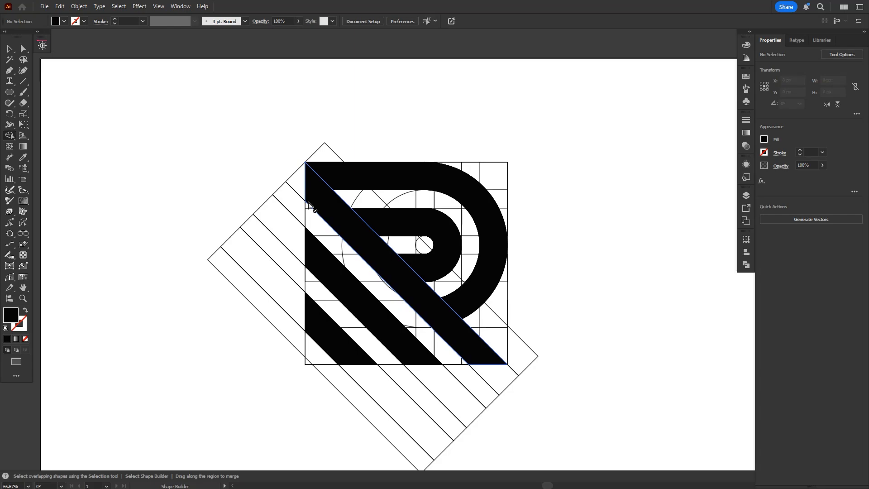
{"action": "left_click", "coordinate": [9, 60]}
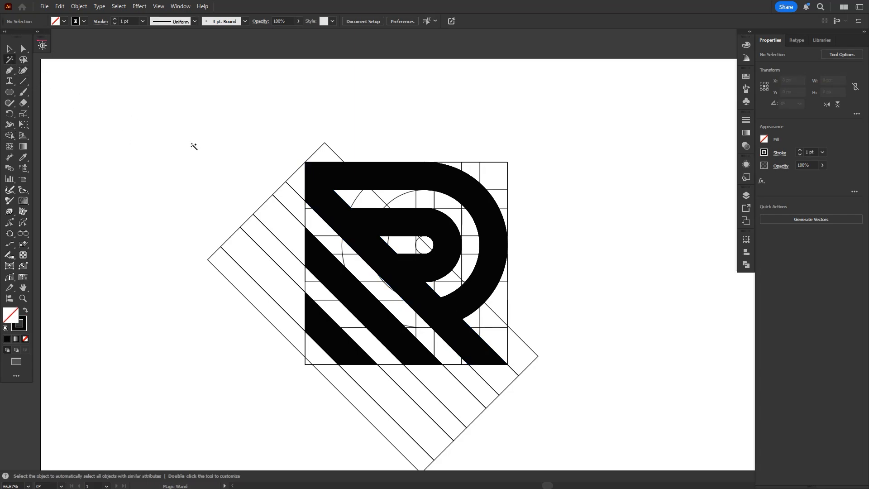
{"action": "left_click", "coordinate": [333, 202]}
{"action": "left_click", "coordinate": [60, 6]}
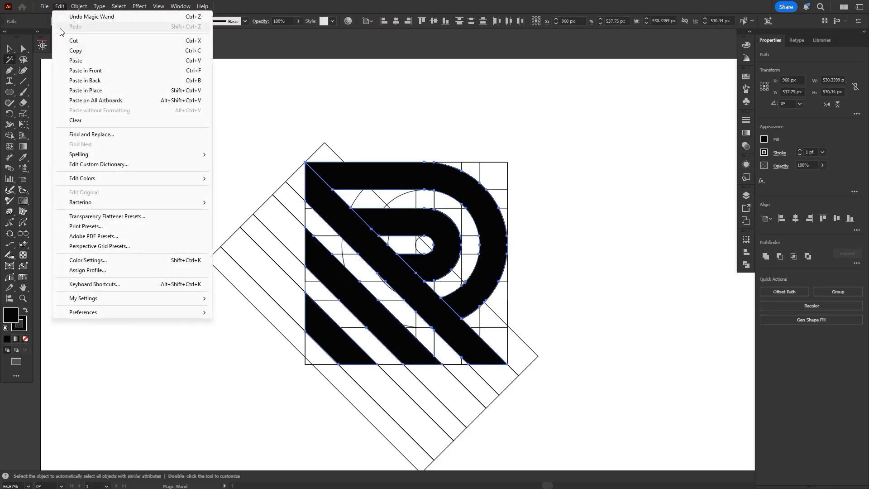
{"action": "left_click", "coordinate": [67, 41]}
Delete all the remaining construction lines from the artboard
{"action": "key", "text": "ctrl+a"}
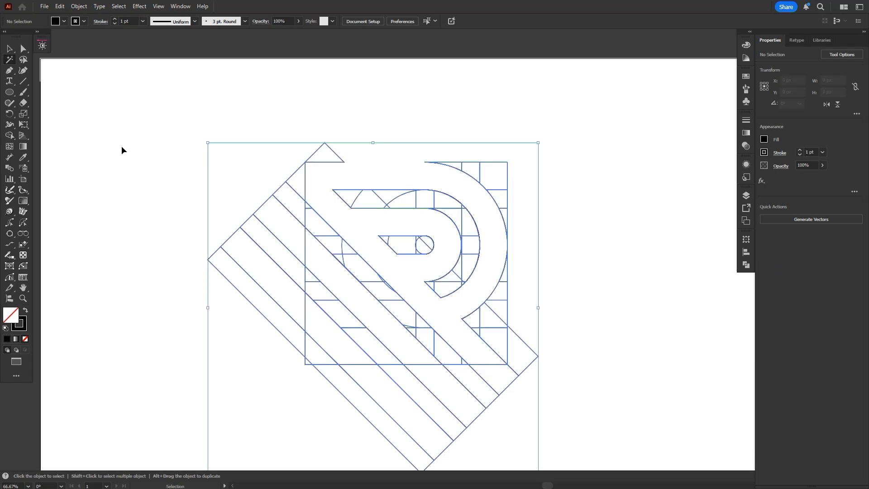
{"action": "key", "text": "Delete"}
{"action": "key", "text": "v"}
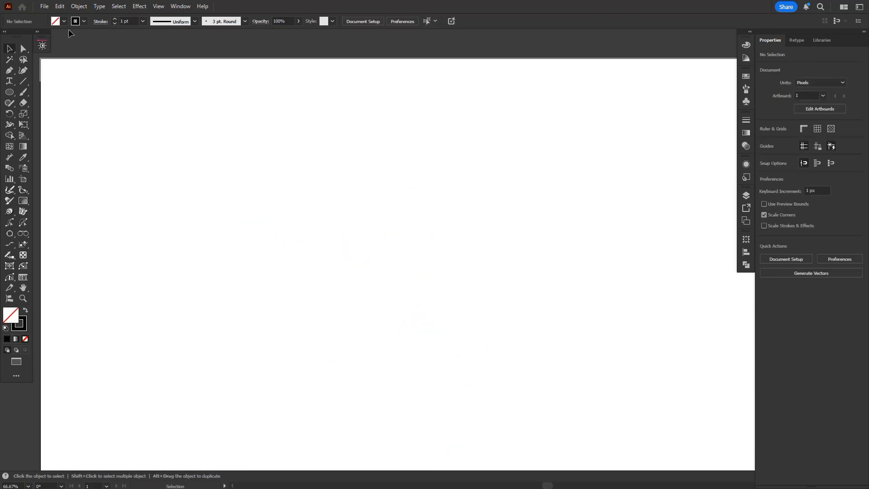
Paste the cut logo shapes in front and set their stroke to none
{"action": "left_click", "coordinate": [60, 6]}
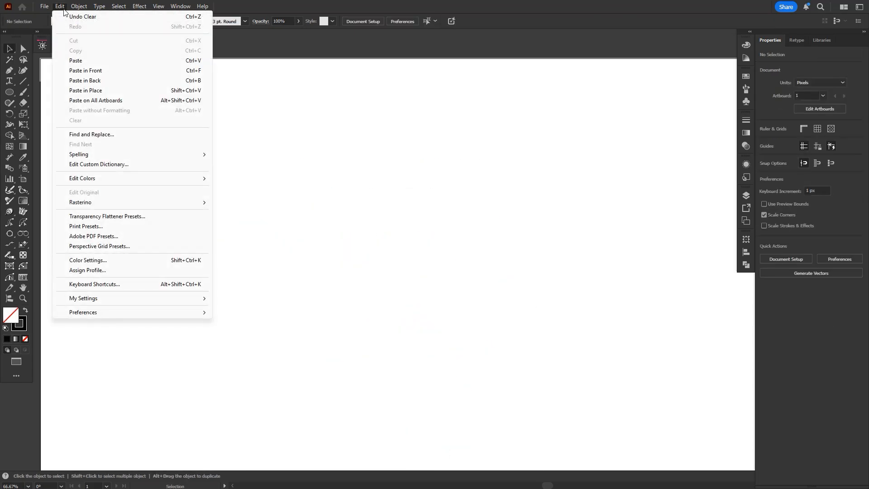
{"action": "left_click", "coordinate": [95, 71]}
{"action": "left_click", "coordinate": [84, 21]}
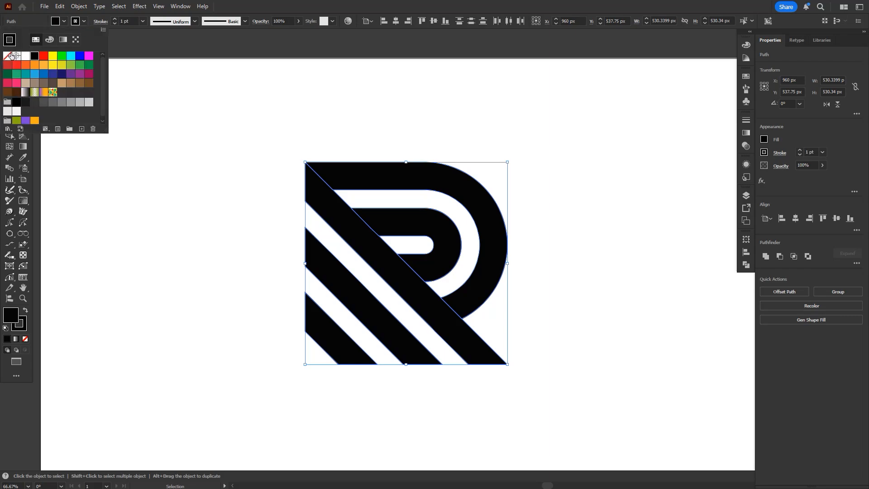
{"action": "left_click", "coordinate": [8, 56]}
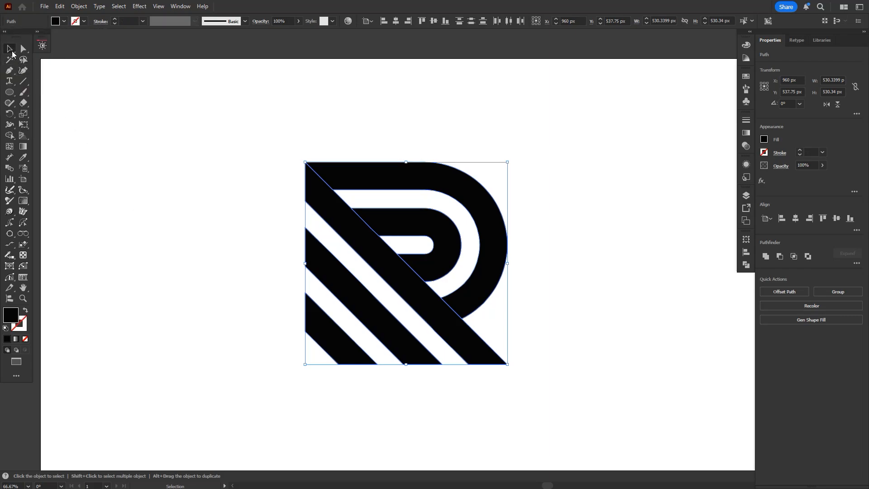
{"action": "left_click", "coordinate": [228, 208]}
Create a 1920 by 1080 px rectangle from the artboard's upper-left corner so that it covers the whole artboard
{"action": "scroll", "coordinate": [218, 194], "scroll_direction": "down", "scroll_amount": 2}
{"action": "key", "text": "m"}
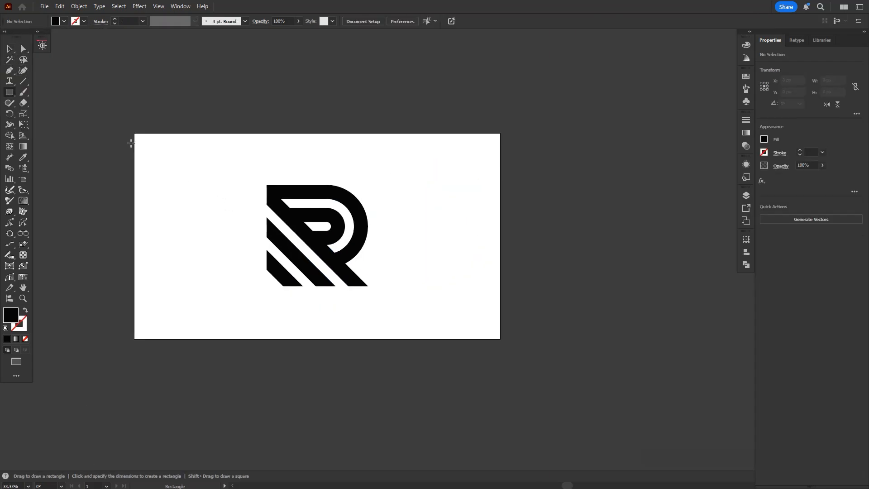
{"action": "left_click", "coordinate": [134, 134]}
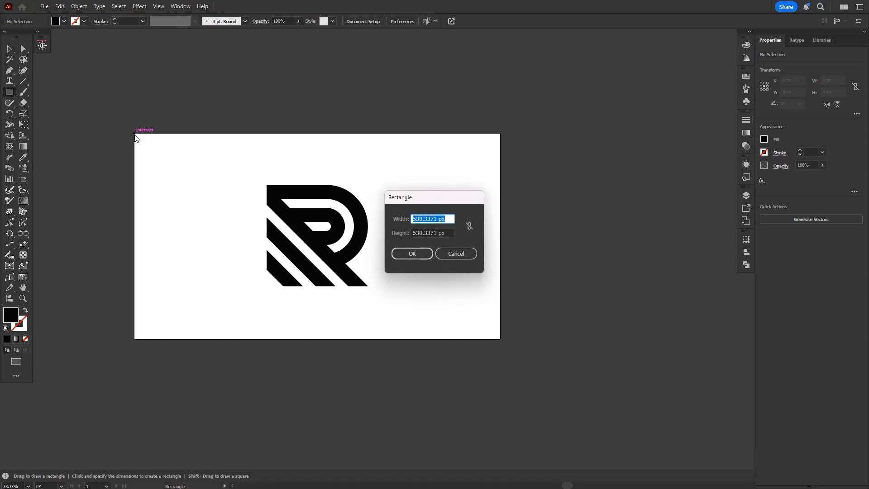
{"action": "type", "text": "1920"}
{"action": "key", "text": "Tab"}
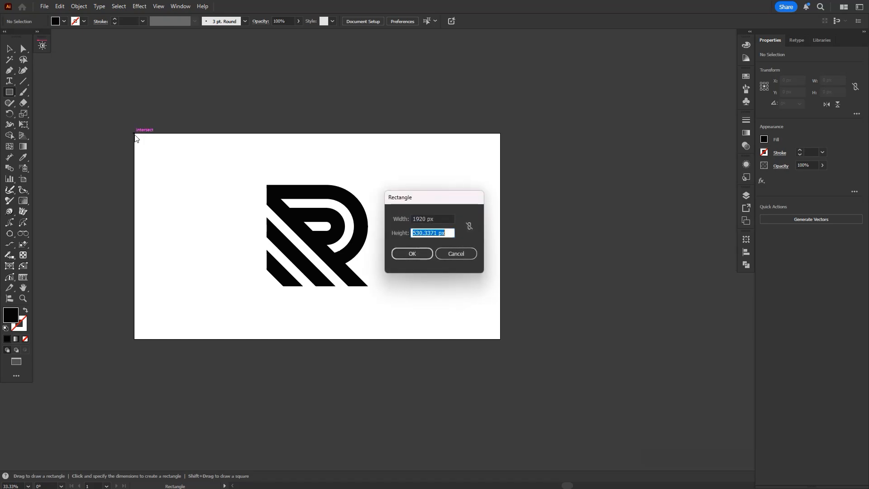
{"action": "type", "text": "1080"}
{"action": "key", "text": "Return"}
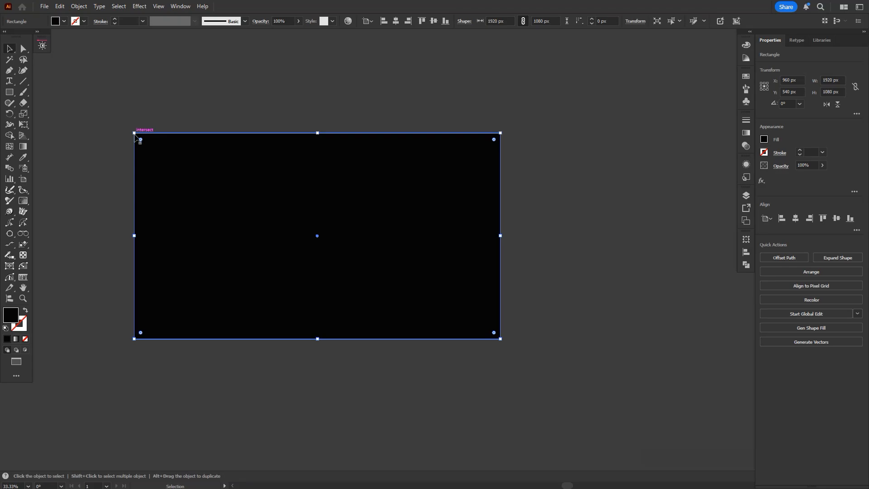
Send the artboard-sized rectangle to the back, behind the logo
{"action": "right_click", "coordinate": [136, 138]}
{"action": "mouse_move", "coordinate": [163, 411]}
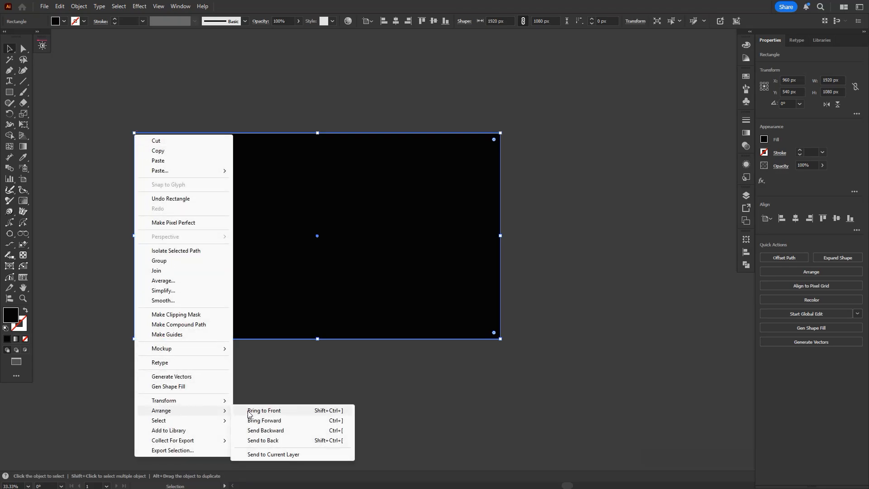
{"action": "left_click", "coordinate": [259, 441]}
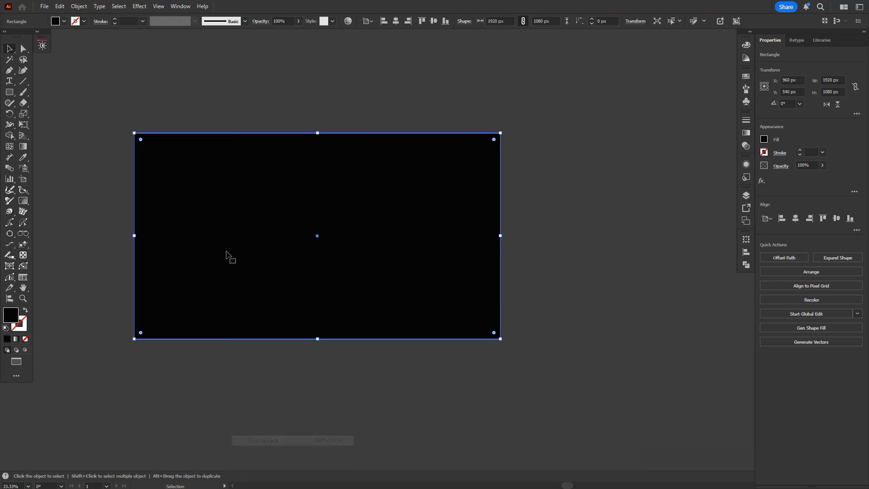
Fill the background rectangle with dark grey, RGB 65, 65, 65
{"action": "left_click", "coordinate": [63, 21]}
{"action": "type", "text": "65"}
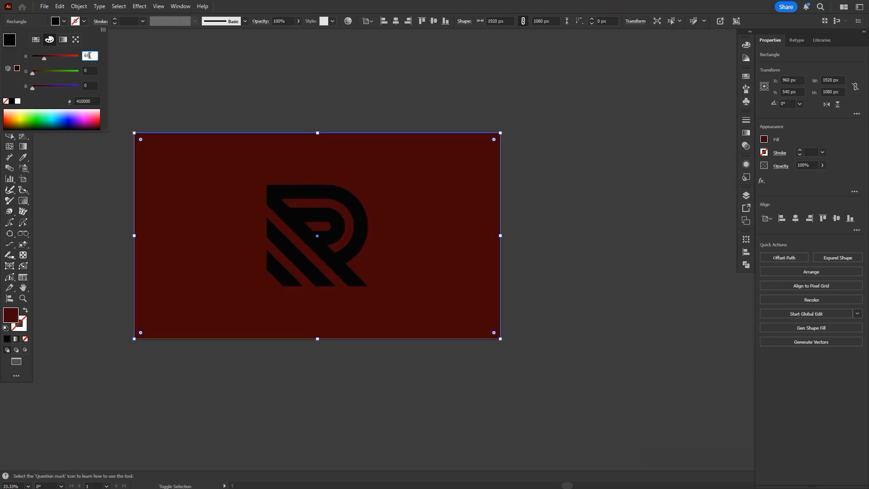
{"action": "key", "text": "Tab"}
{"action": "type", "text": "65"}
{"action": "key", "text": "Tab"}
{"action": "type", "text": "6"}
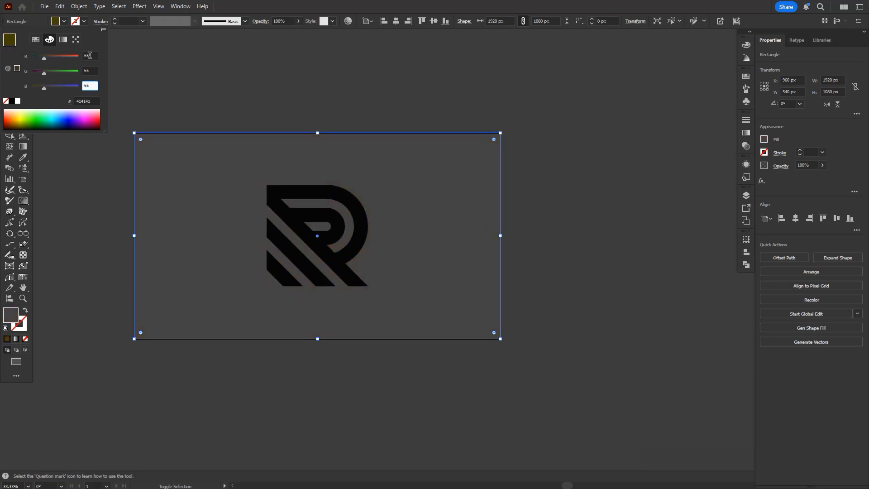
{"action": "left_click", "coordinate": [256, 94]}
{"action": "left_click", "coordinate": [257, 94]}
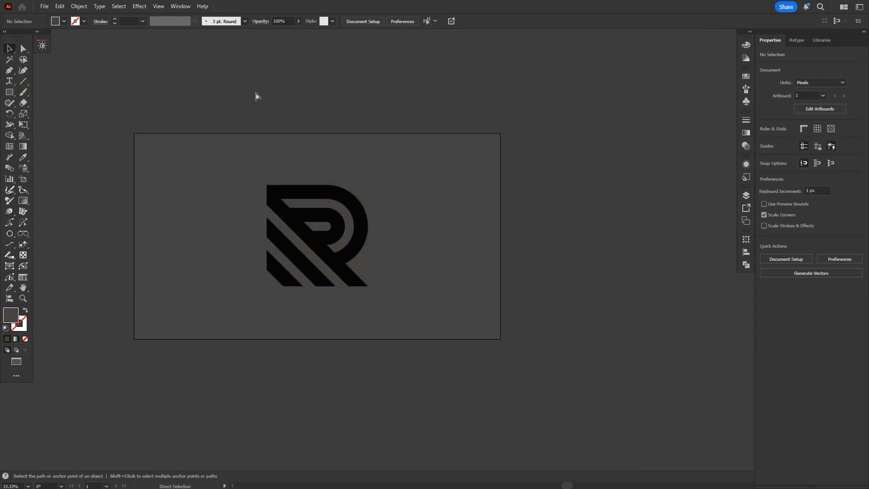
Change the fill of all the logo shapes to white
{"action": "key", "text": "ctrl+a"}
{"action": "left_click", "coordinate": [66, 21]}
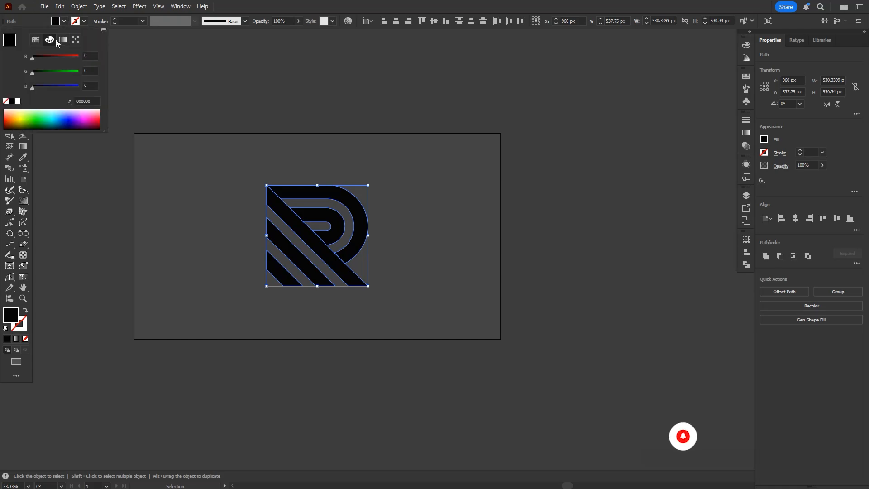
{"action": "left_click", "coordinate": [18, 101]}
{"action": "left_click", "coordinate": [300, 134]}
{"action": "left_click", "coordinate": [300, 135]}
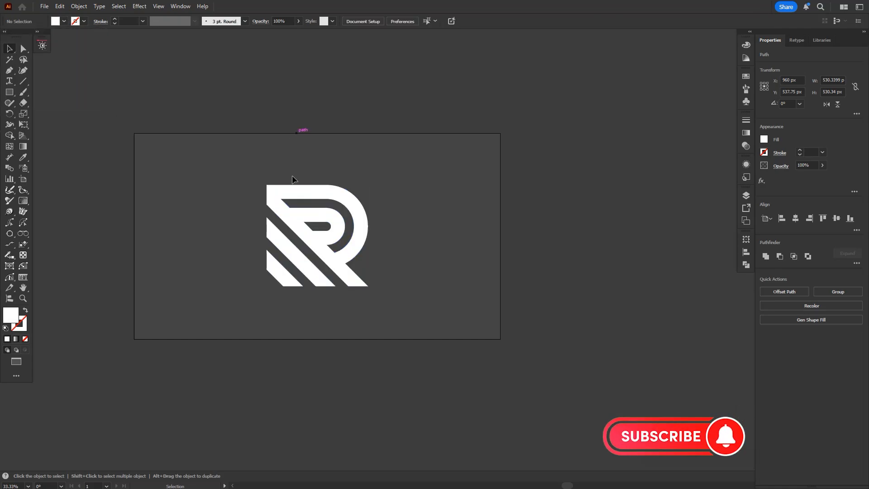
Place a copy of the logo's two curved bands to the right of the logo
{"action": "scroll", "coordinate": [297, 206], "scroll_direction": "up", "scroll_amount": 1}
{"action": "left_click_drag", "start_coordinate": [304, 198], "coordinate": [427, 152]}
{"action": "left_click", "coordinate": [297, 200]}
{"action": "left_click", "coordinate": [289, 169]}
{"action": "left_click", "coordinate": [382, 171]}
Draw a rectangle about 117 by 24 px in the gap between the original curved bands and rotate it parallel to the diagonals
{"action": "key", "text": "m"}
{"action": "scroll", "coordinate": [255, 180], "scroll_direction": "up", "scroll_amount": 2}
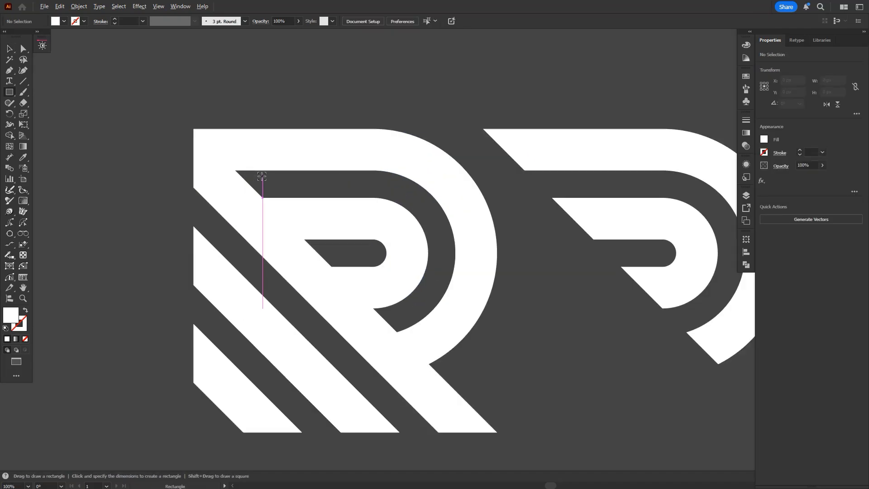
{"action": "left_click_drag", "start_coordinate": [271, 170], "coordinate": [338, 198]}
{"action": "key", "text": "v"}
{"action": "mouse_move", "coordinate": [305, 171]}
{"action": "left_mouse_down"}
{"action": "mouse_move", "coordinate": [307, 186]}
{"action": "mouse_move", "coordinate": [335, 194]}
{"action": "left_mouse_up"}
{"action": "scroll", "coordinate": [317, 227], "scroll_direction": "right", "scroll_amount": 2}
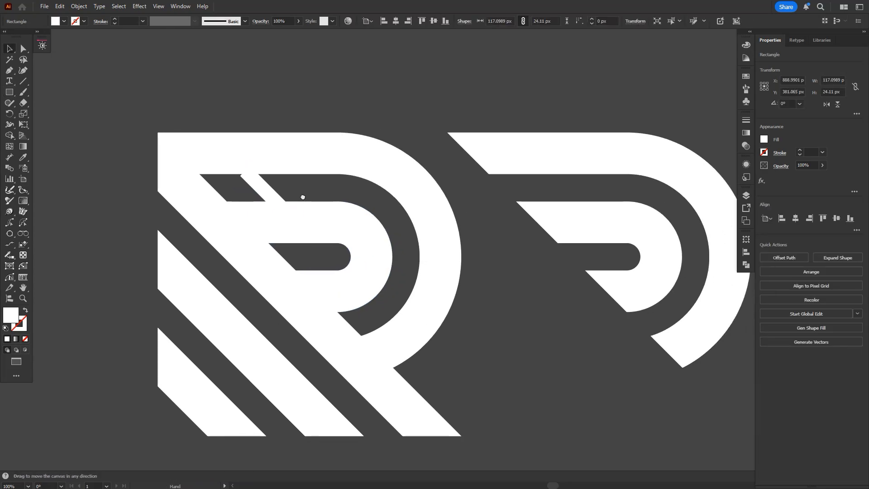
Move the rotated rectangle to the diagonal edge of the copied curved bands and lengthen it to about 596 px
{"action": "key", "text": "a"}
{"action": "left_click_drag", "start_coordinate": [253, 186], "coordinate": [448, 133]}
{"action": "key", "text": "space"}
{"action": "left_click_drag", "start_coordinate": [527, 179], "coordinate": [508, 337]}
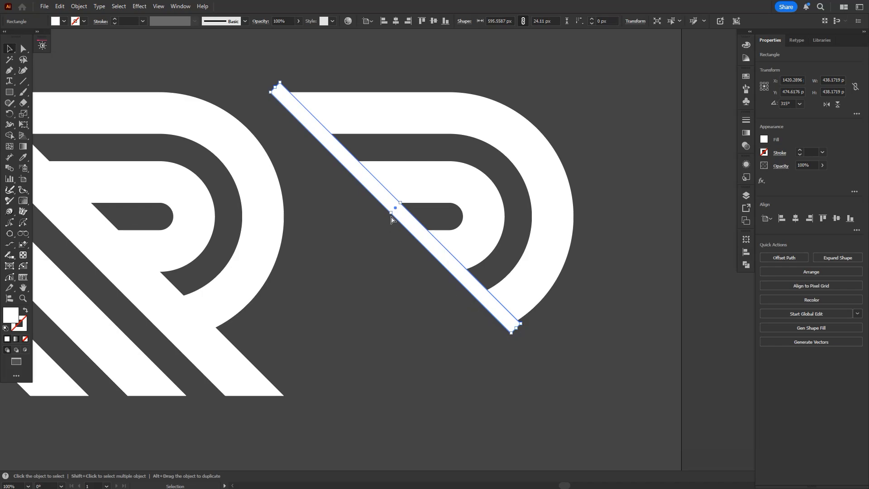
Place an overlapping copy of the diagonal rectangle beside it and unite the two rectangles
{"action": "left_click_drag", "start_coordinate": [395, 213], "coordinate": [409, 201]}
{"action": "left_click", "coordinate": [380, 195], "text": "shift"}
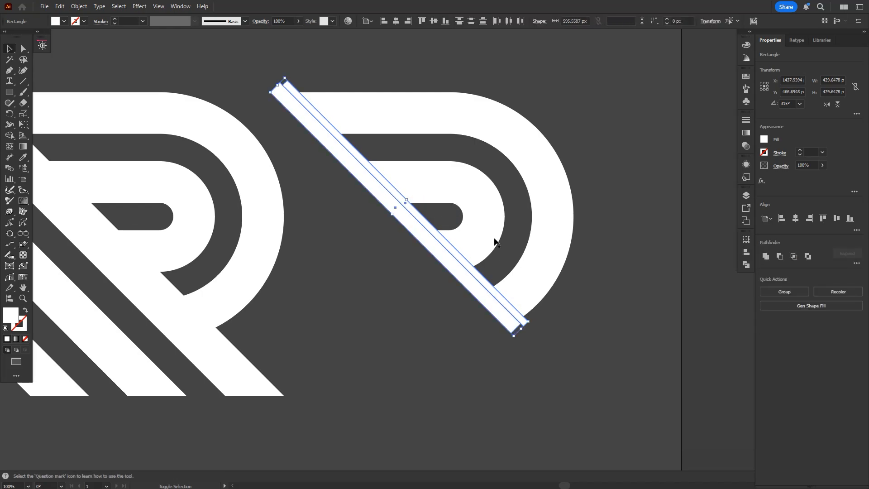
{"action": "left_click", "coordinate": [765, 256]}
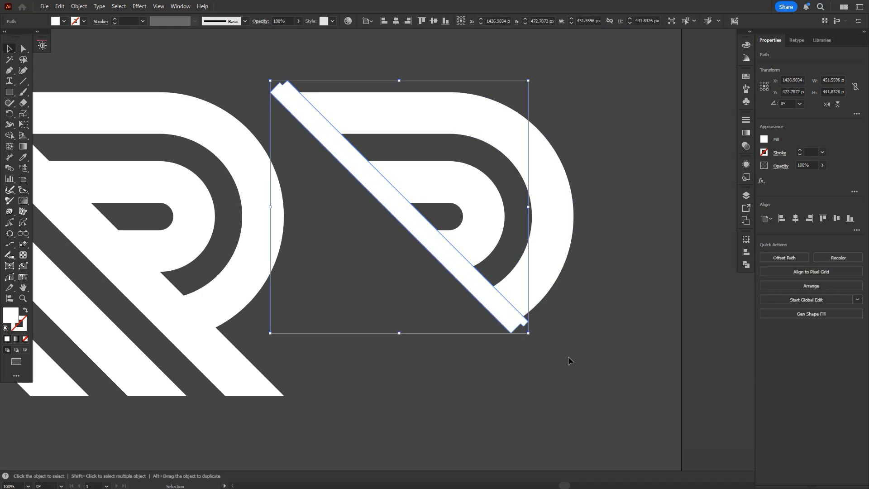
Trim the copied bands and diagonal strip with Shape Builder, keeping only the four pieces where the strip overlaps the bands
{"action": "left_click", "coordinate": [9, 136]}
{"action": "left_click", "coordinate": [355, 146], "text": "alt"}
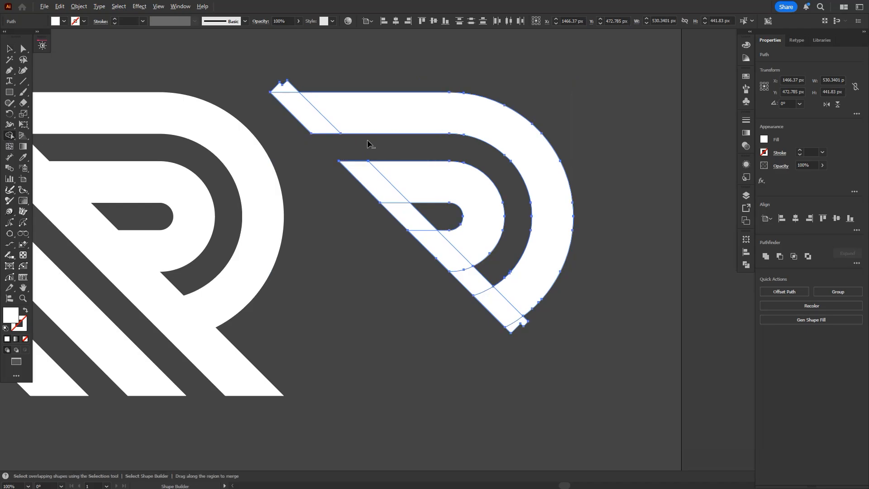
{"action": "left_click", "coordinate": [401, 96], "text": "alt"}
{"action": "left_click", "coordinate": [480, 186], "text": "alt"}
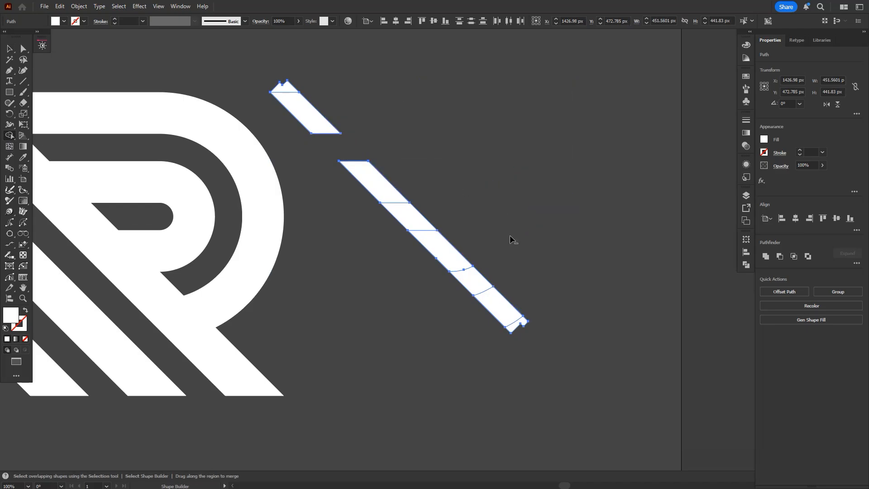
{"action": "left_click", "coordinate": [523, 322], "text": "alt"}
{"action": "left_click", "coordinate": [470, 280], "text": "alt"}
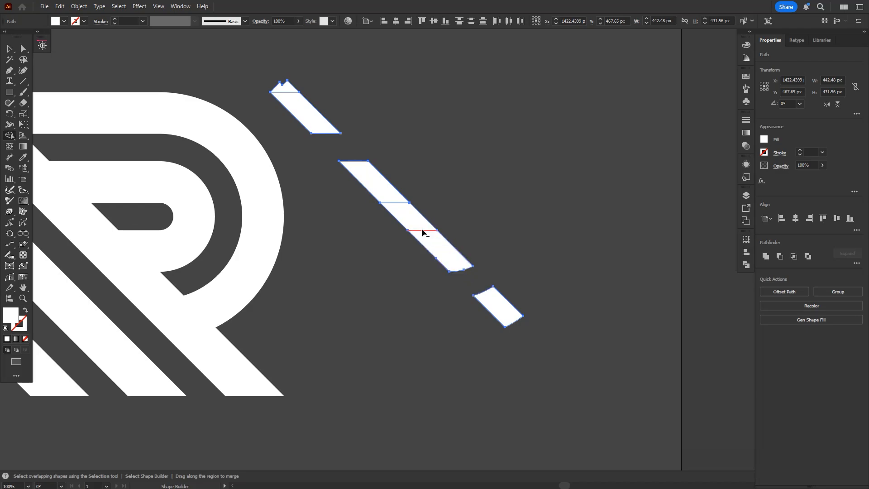
{"action": "left_click", "coordinate": [421, 226], "text": "alt"}
{"action": "left_click", "coordinate": [285, 90], "text": "alt"}
{"action": "scroll", "coordinate": [458, 112], "scroll_direction": "left", "scroll_amount": 5}
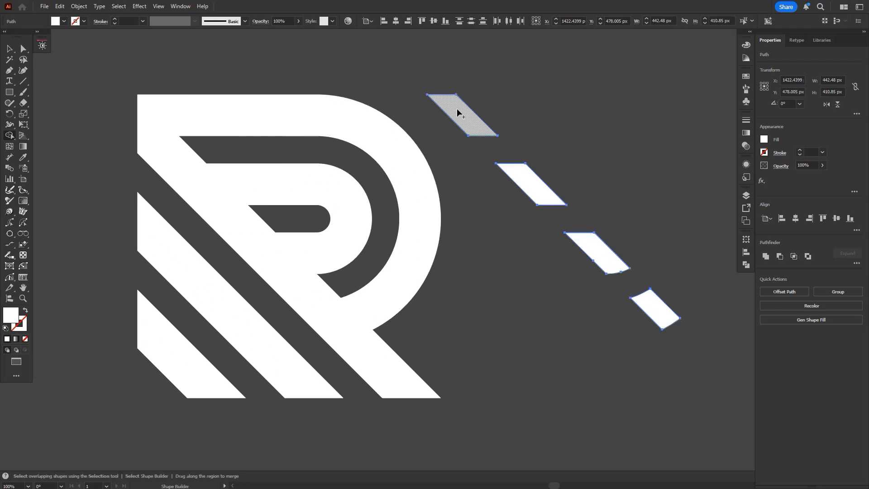
Group the four strip pieces and move them onto the matching bands of the original logo, against the long diagonal
{"action": "key", "text": "v"}
{"action": "key", "text": "a"}
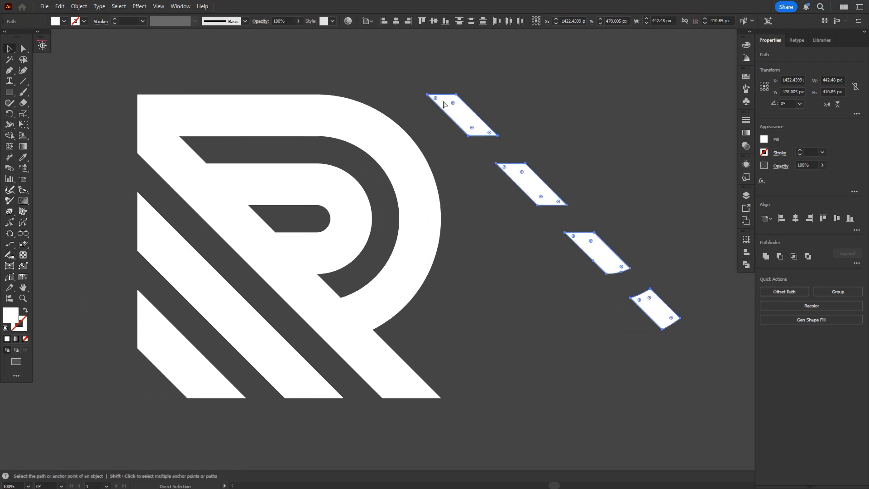
{"action": "key", "text": "ctrl+g"}
{"action": "left_click_drag", "start_coordinate": [428, 98], "coordinate": [157, 81]}
{"action": "key", "text": "space"}
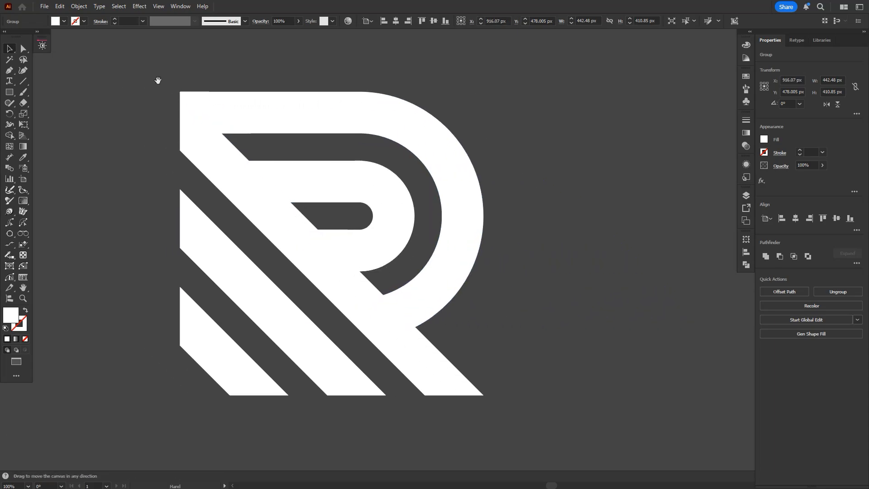
Fill the grouped strip pieces with the grey swatch R=179 G=179 B=179
{"action": "left_click", "coordinate": [64, 21], "text": "shift"}
{"action": "left_click", "coordinate": [35, 39]}
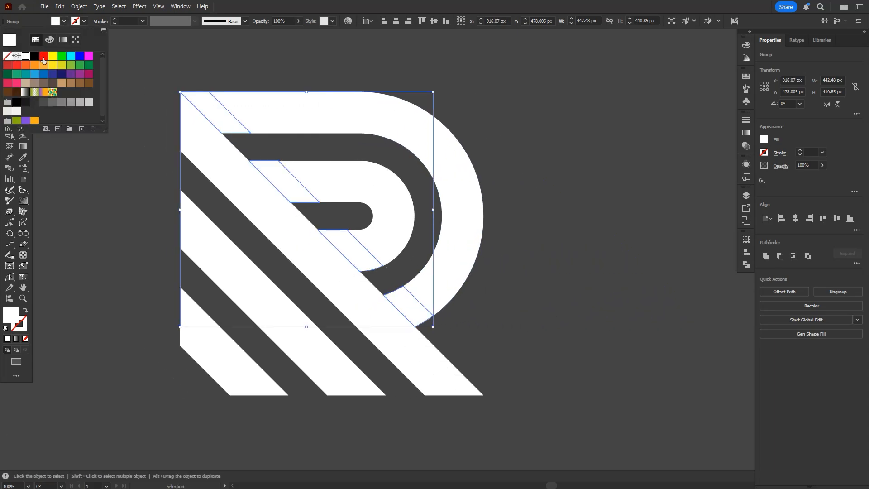
{"action": "left_click", "coordinate": [88, 104]}
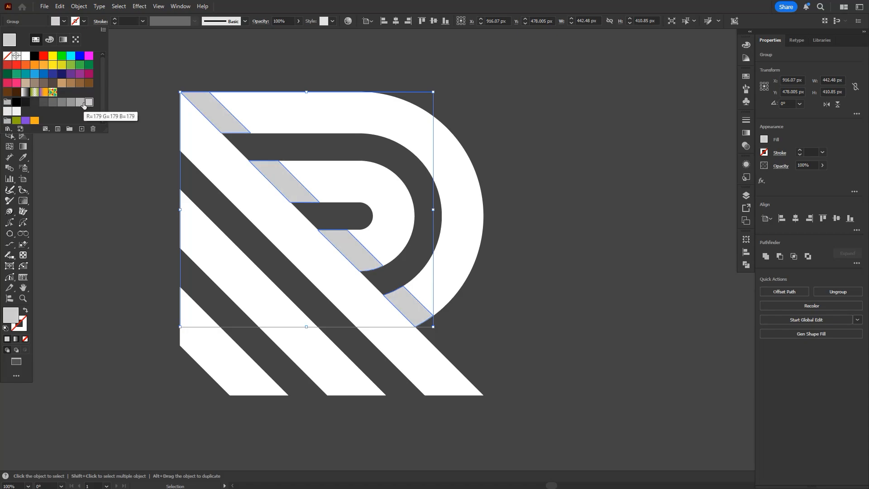
{"action": "left_click", "coordinate": [164, 85]}
{"action": "scroll", "coordinate": [257, 83], "scroll_direction": "down", "scroll_amount": 1}
{"action": "scroll", "coordinate": [263, 86], "scroll_direction": "down", "scroll_amount": 1}
{"action": "left_click", "coordinate": [229, 86]}
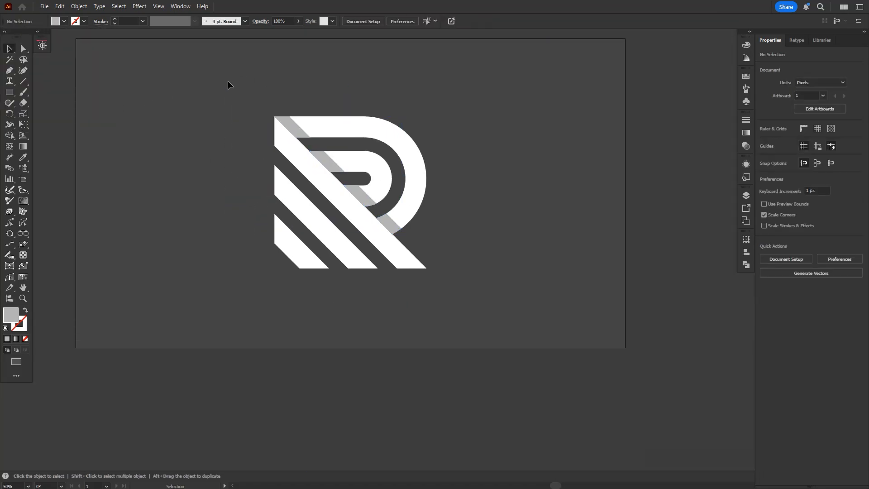
Group the whole R logo with its grey strips and centre it on the artboard
{"action": "scroll", "coordinate": [227, 83], "scroll_direction": "down", "scroll_amount": 1}
{"action": "key", "text": "ctrl+a"}
{"action": "key", "text": "a"}
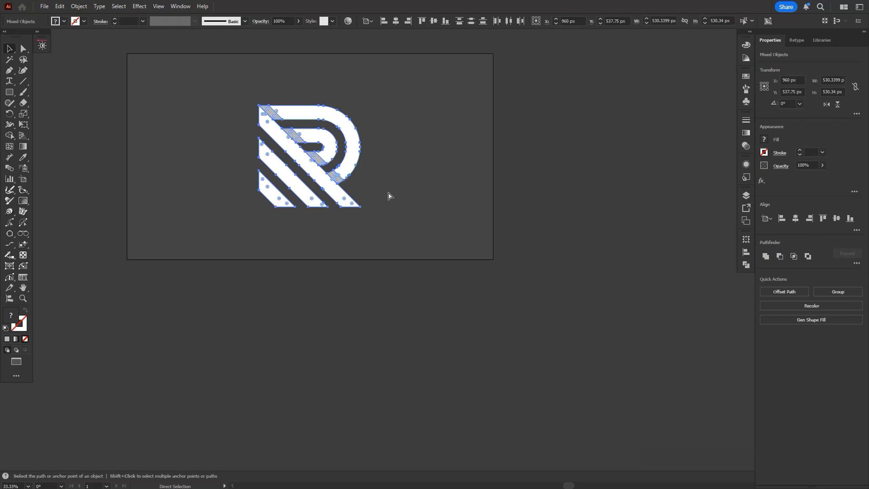
{"action": "key", "text": "ctrl+g"}
{"action": "key", "text": "v"}
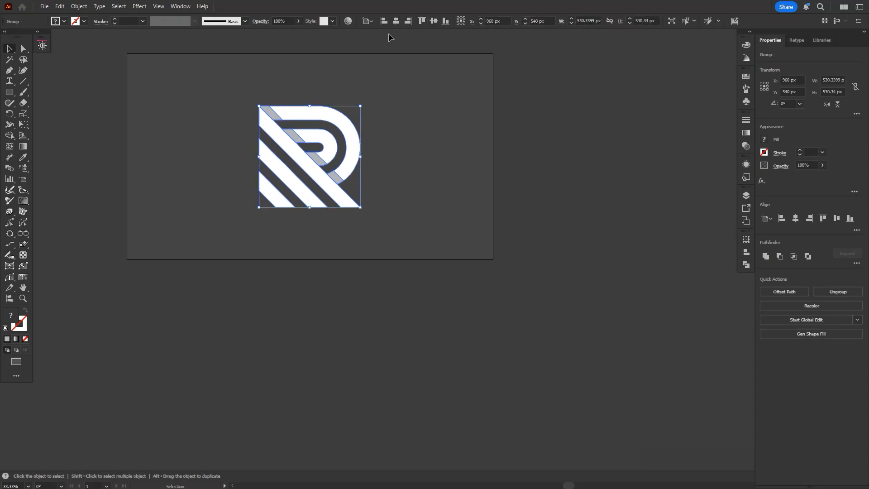
Scale the logo group down proportionally about its centre to about 386 px wide and high
{"action": "left_click_drag", "start_coordinate": [312, 106], "coordinate": [309, 120]}
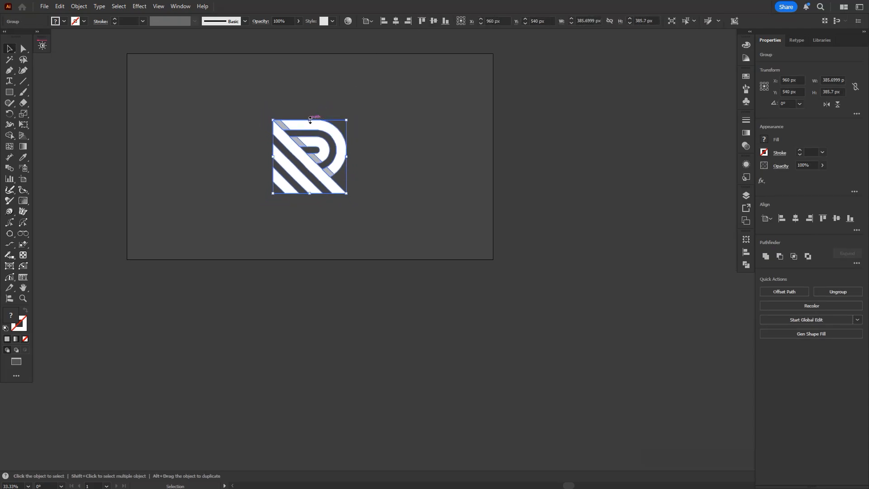
{"action": "key", "text": "ctrl+0"}
{"action": "left_click_drag", "start_coordinate": [539, 254], "coordinate": [512, 238]}
{"action": "scroll", "coordinate": [412, 233], "scroll_direction": "up", "scroll_amount": 2}
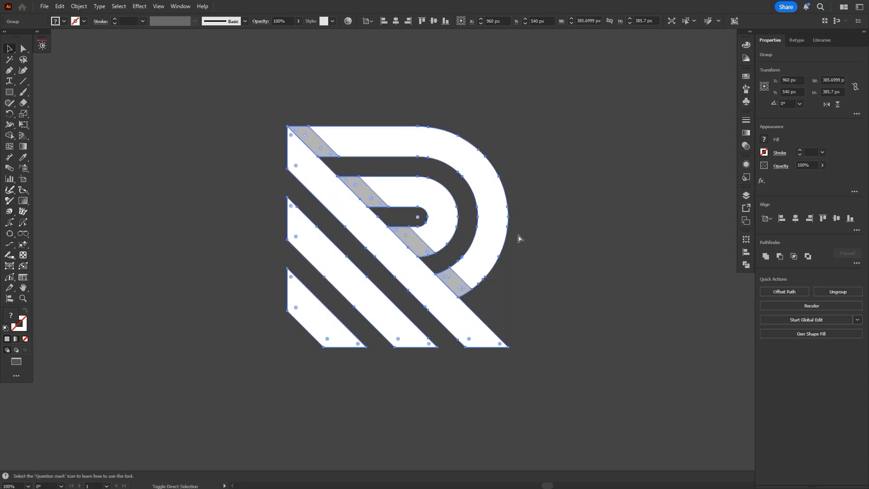
{"action": "left_click", "coordinate": [517, 236]}
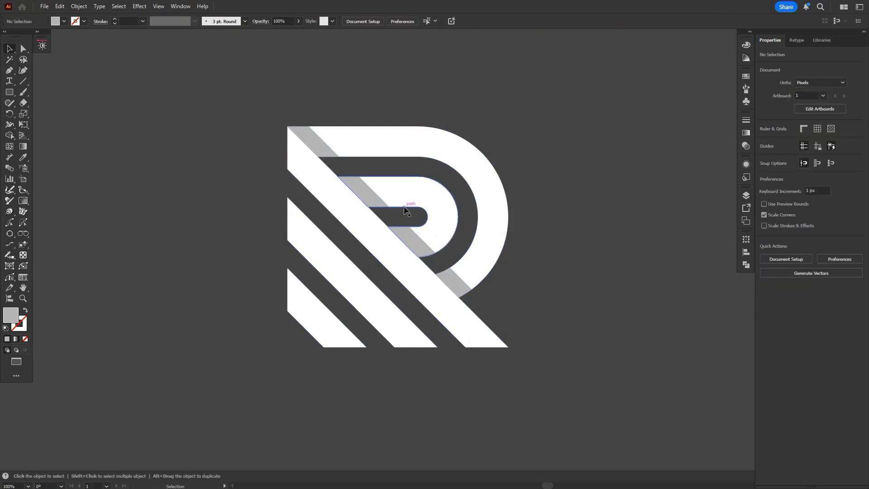
Set the Magic Wand fill color tolerance to 1 and select the four grey strips with it
{"action": "left_click", "coordinate": [317, 141]}
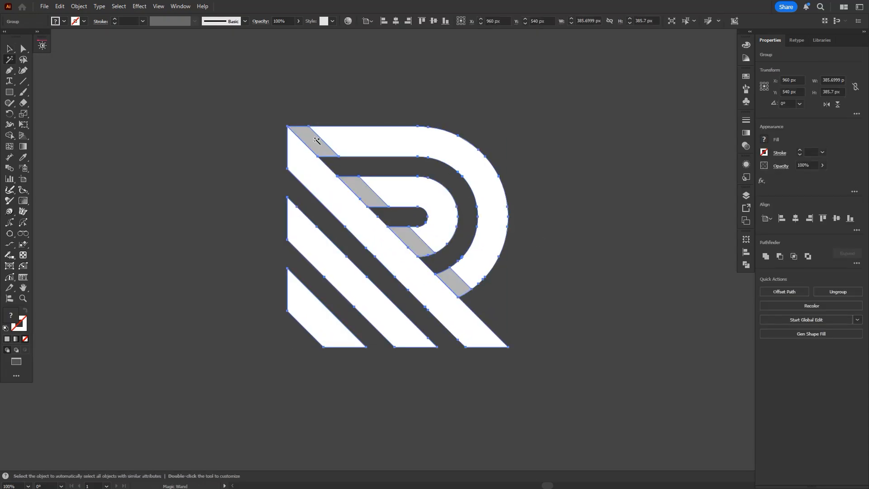
{"action": "double_click", "coordinate": [10, 58]}
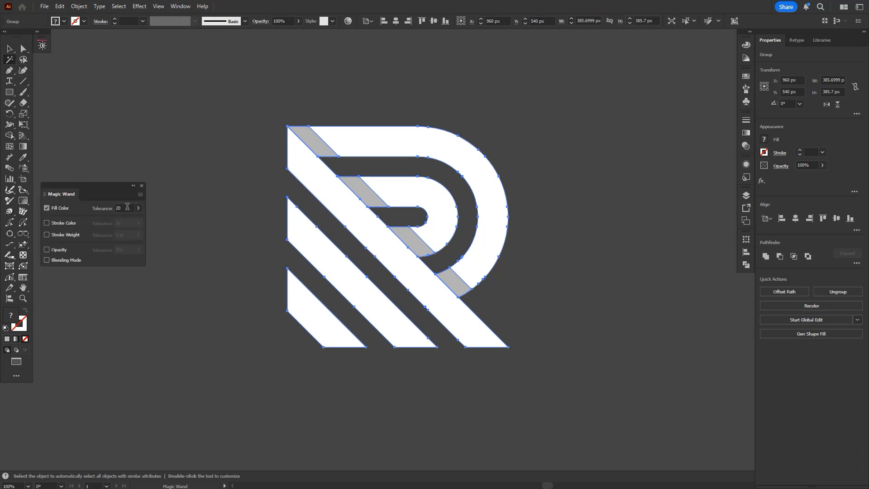
{"action": "left_click", "coordinate": [195, 195]}
{"action": "left_click", "coordinate": [313, 145]}
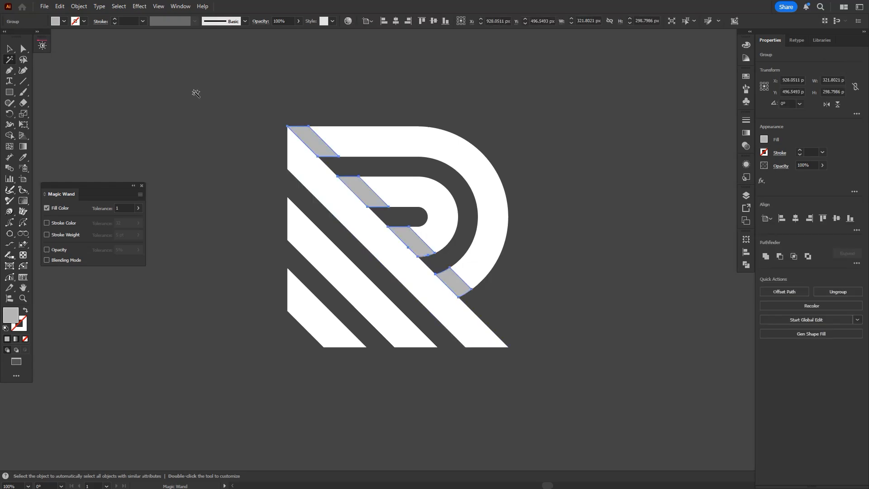
Recolour the selected strips with the lightest grey swatch of the grey colour group and close the Magic Wand settings
{"action": "left_click", "coordinate": [65, 22]}
{"action": "left_click", "coordinate": [90, 104]}
{"action": "key", "text": "v"}
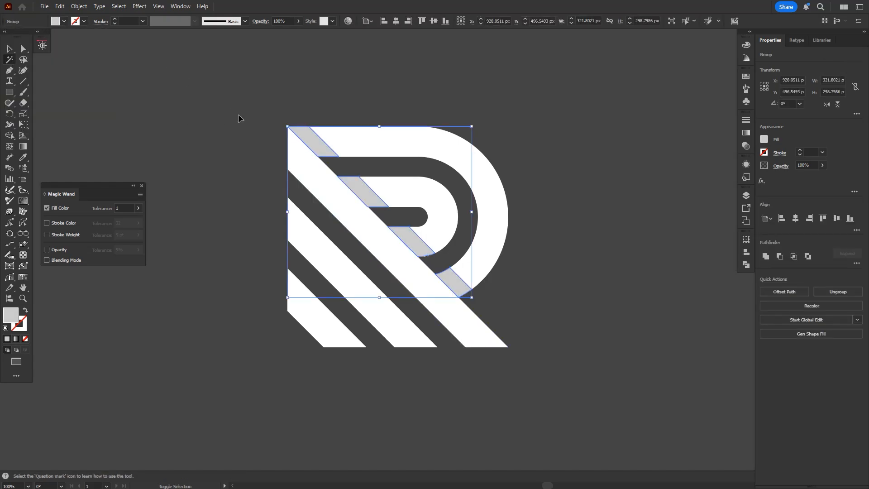
{"action": "left_click", "coordinate": [238, 114]}
{"action": "left_click", "coordinate": [142, 185]}
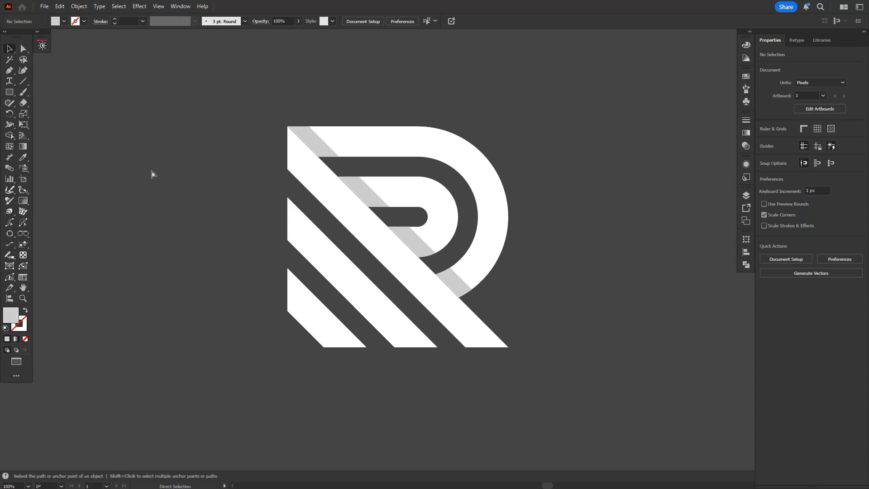
Darken the background rectangle by setting its fill to R 55, G 55, B 55, and deselect it
{"action": "left_click", "coordinate": [153, 176]}
{"action": "left_click", "coordinate": [65, 22]}
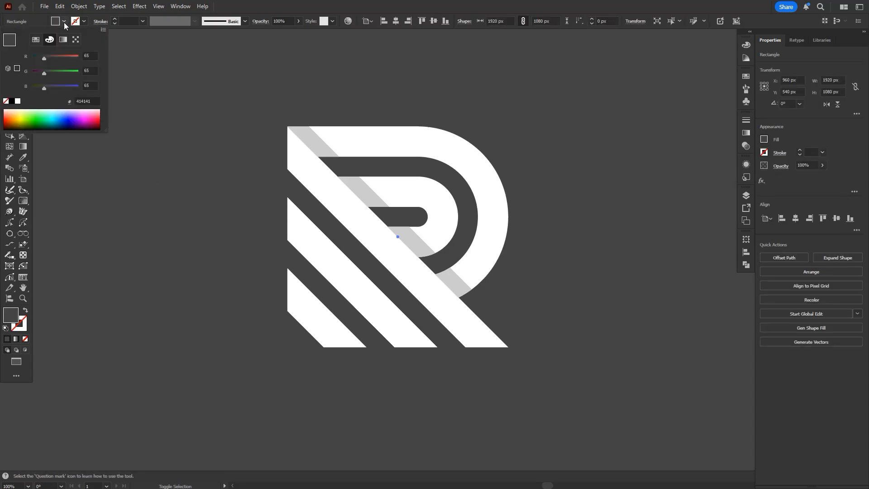
{"action": "type", "text": "55"}
{"action": "key", "text": "Tab"}
{"action": "type", "text": "55"}
{"action": "key", "text": "Tab"}
{"action": "type", "text": "55"}
{"action": "key", "text": "Tab"}
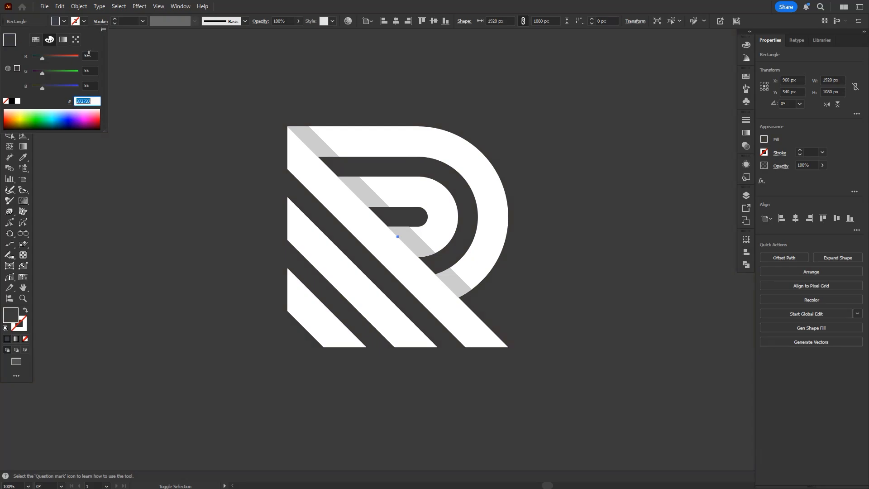
{"action": "key", "text": "ctrl+shift+a"}
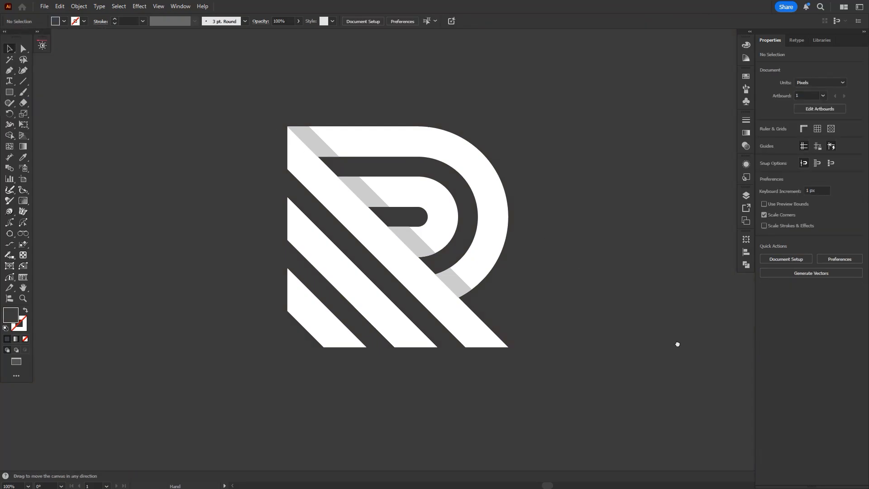
{"action": "left_click_drag", "start_coordinate": [678, 344], "coordinate": [674, 343]}
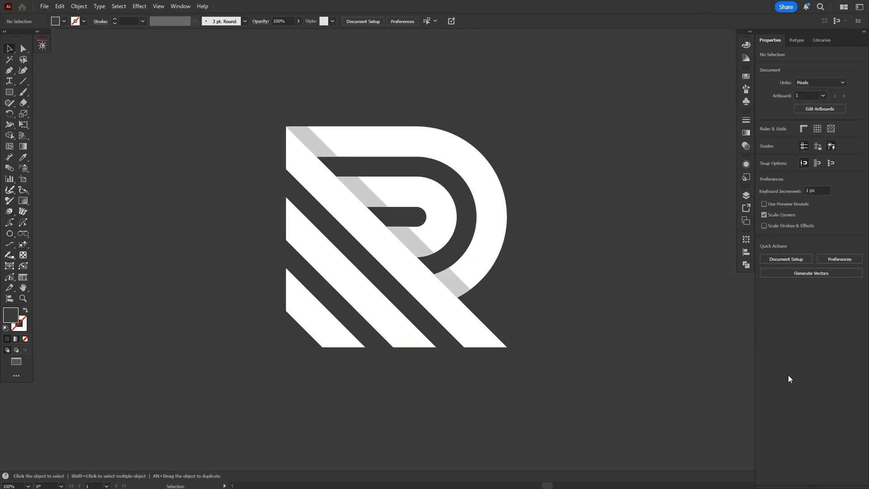